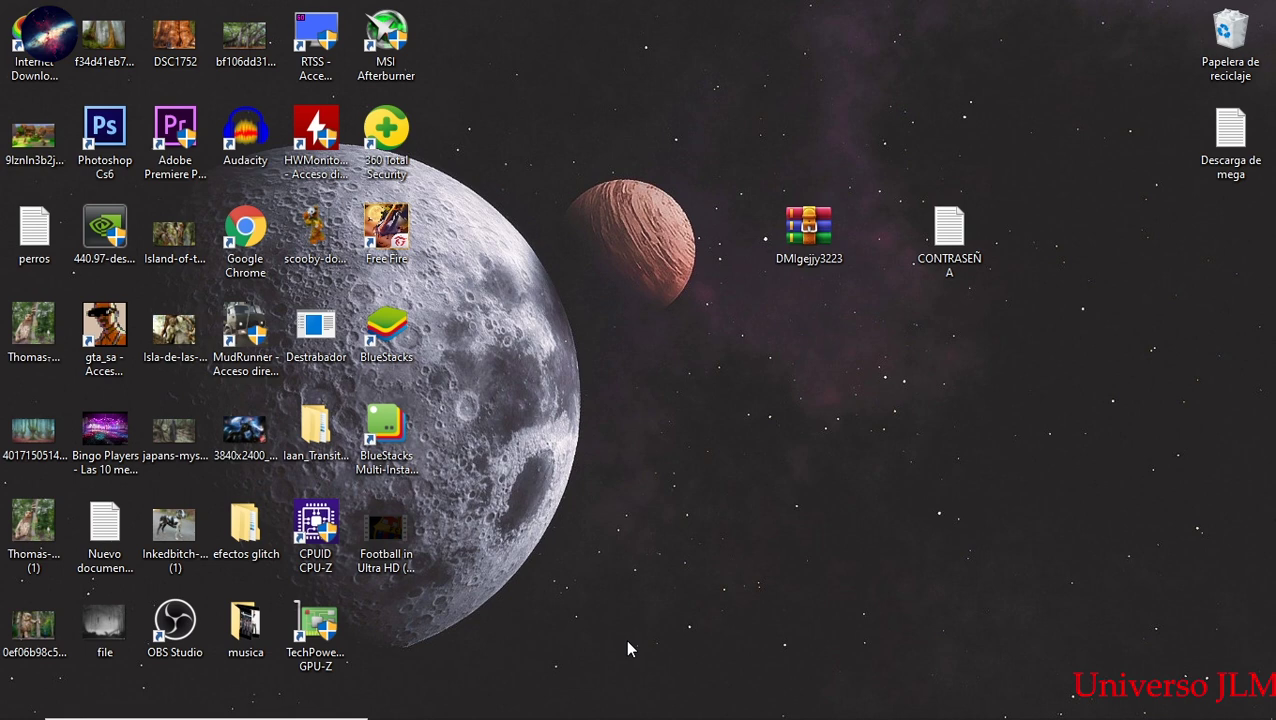
# - Start extracting the DMIgejjy3223 archive directly onto the desktop and move its password prompt aside
pyautogui.click(806, 242)
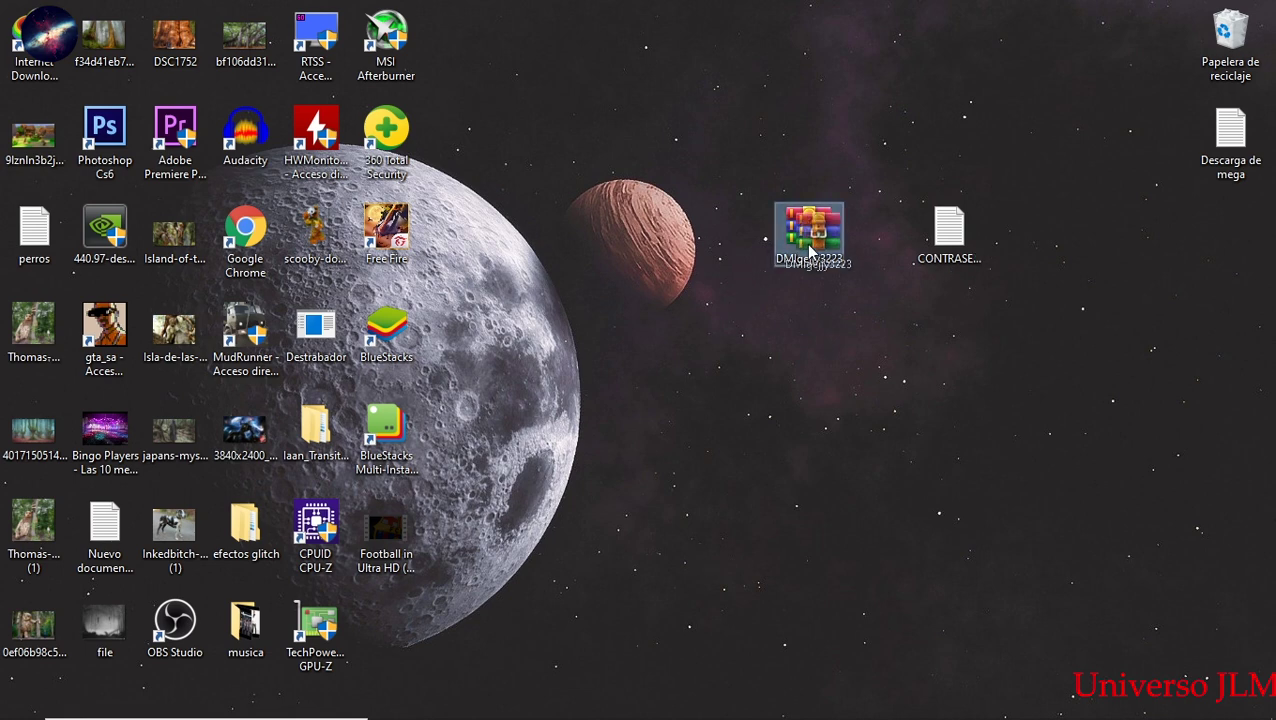
pyautogui.moveTo(806, 245)
pyautogui.mouseDown()
pyautogui.moveTo(816, 260)
pyautogui.moveTo(822, 250)
pyautogui.moveTo(797, 242)
pyautogui.moveTo(806, 236)
pyautogui.moveTo(795, 268)
pyautogui.mouseUp()
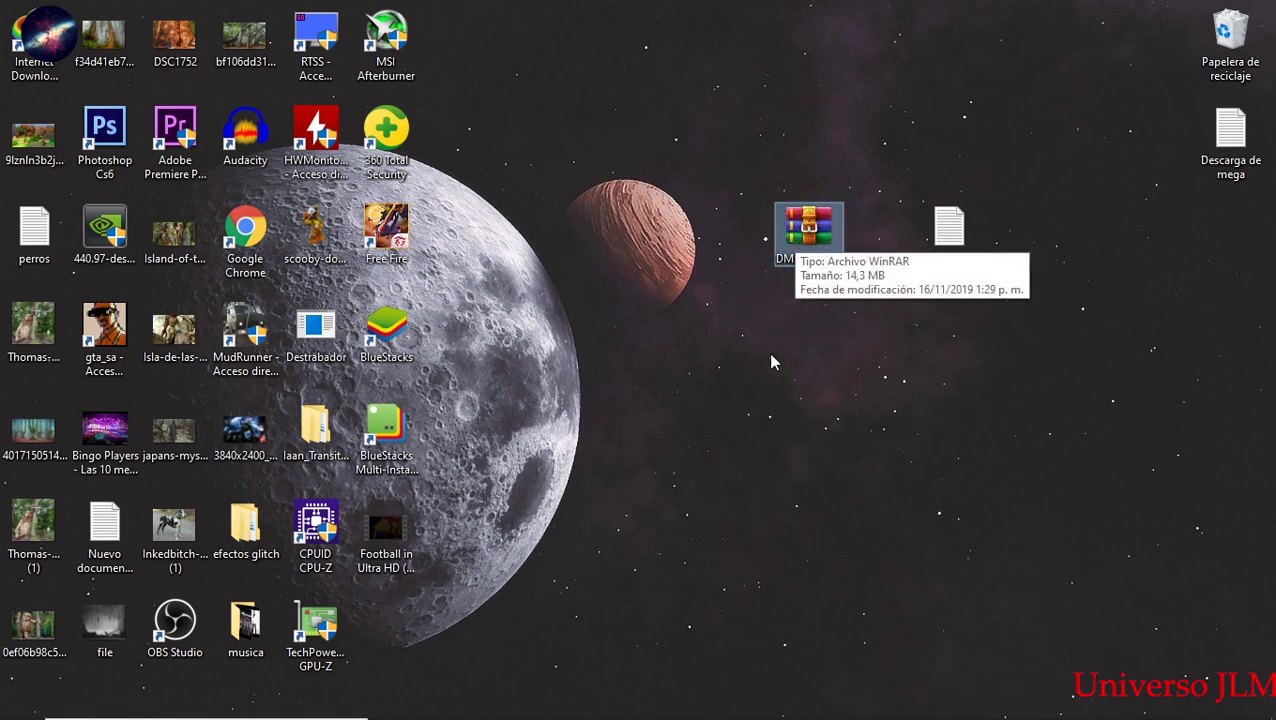
pyautogui.rightClick(805, 231)
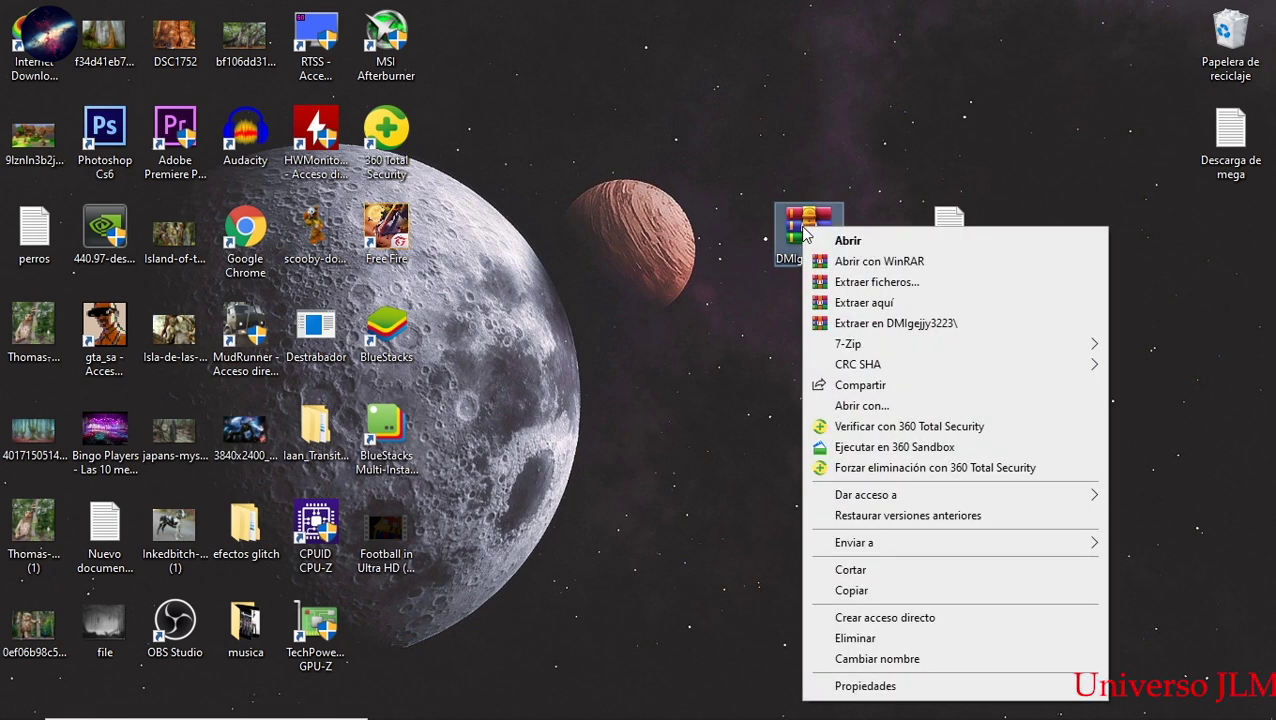
pyautogui.click(867, 303)
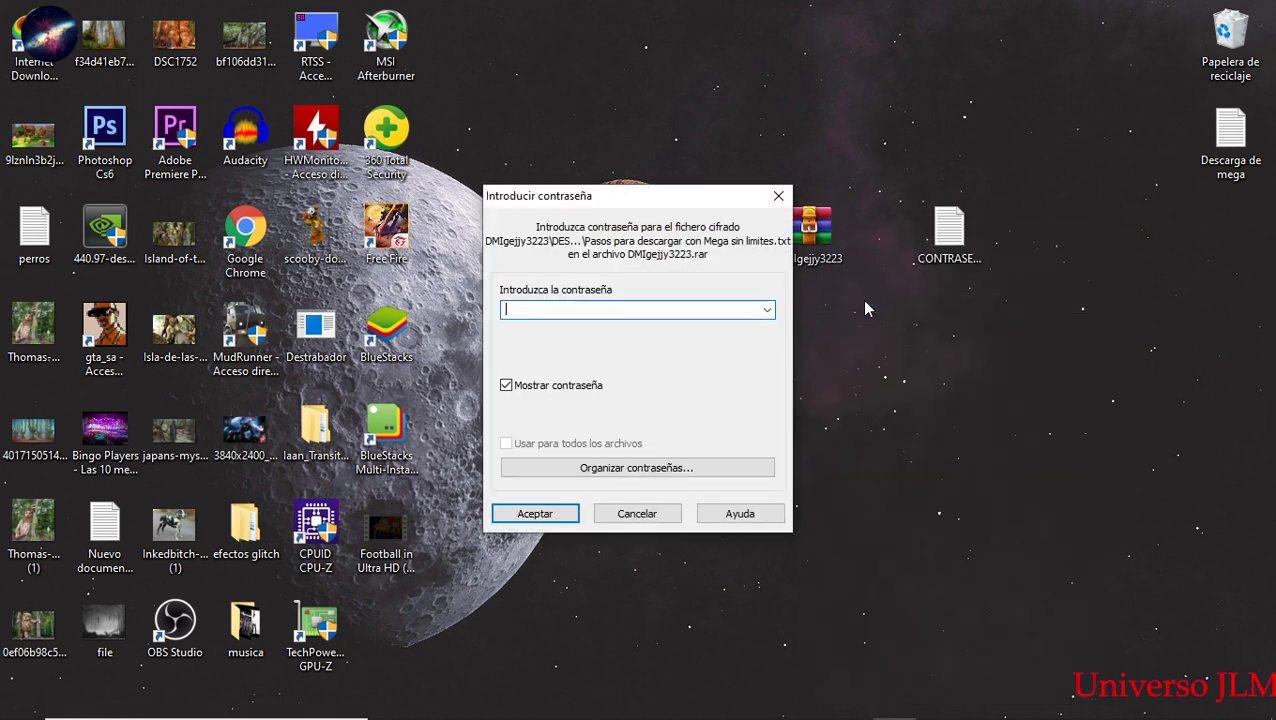
pyautogui.moveTo(695, 207); pyautogui.dragTo(620, 124)
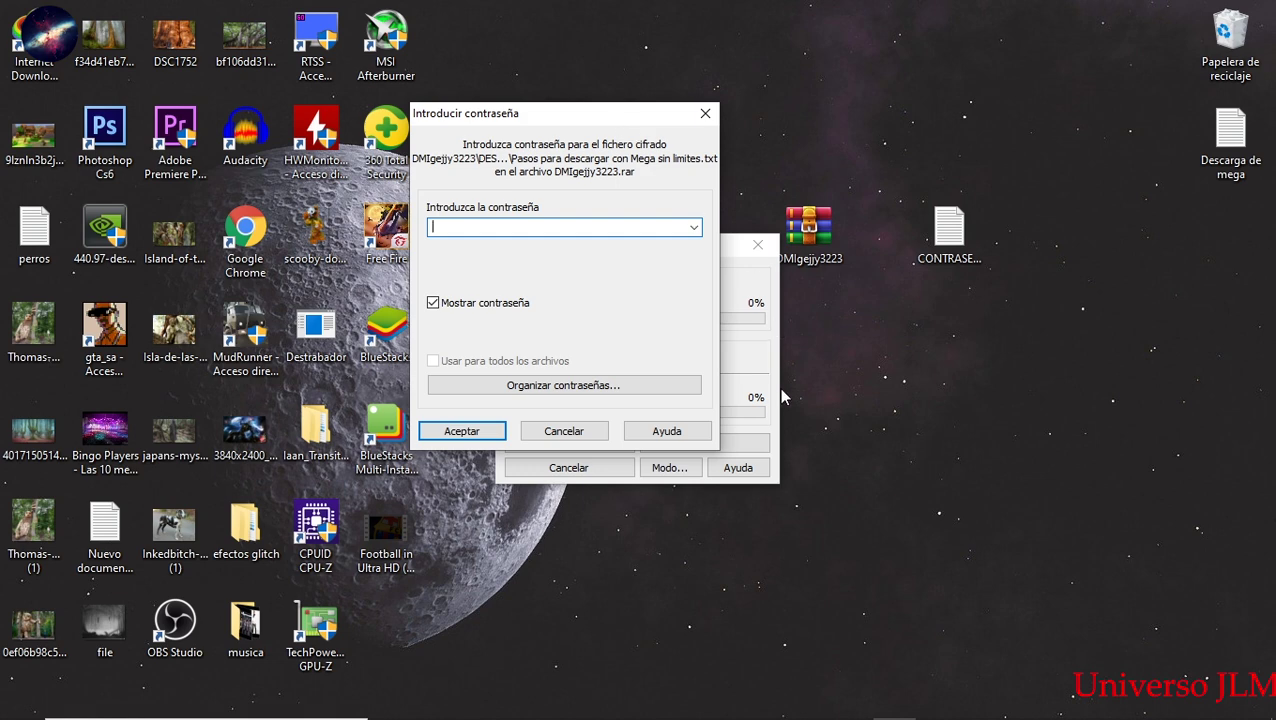
# - Copy the archive password from the CONTRASEÑA text file into the password prompt and complete the extraction
pyautogui.doubleClick(949, 235)
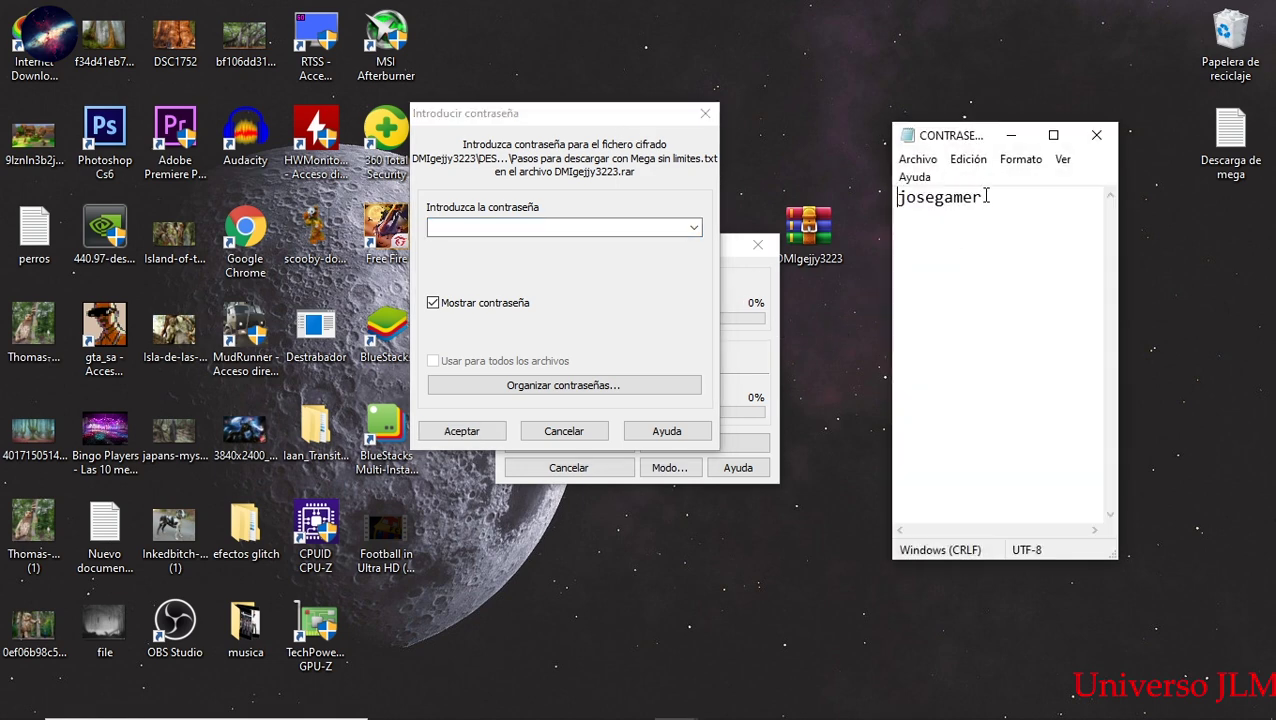
pyautogui.moveTo(986, 197); pyautogui.dragTo(897, 197)
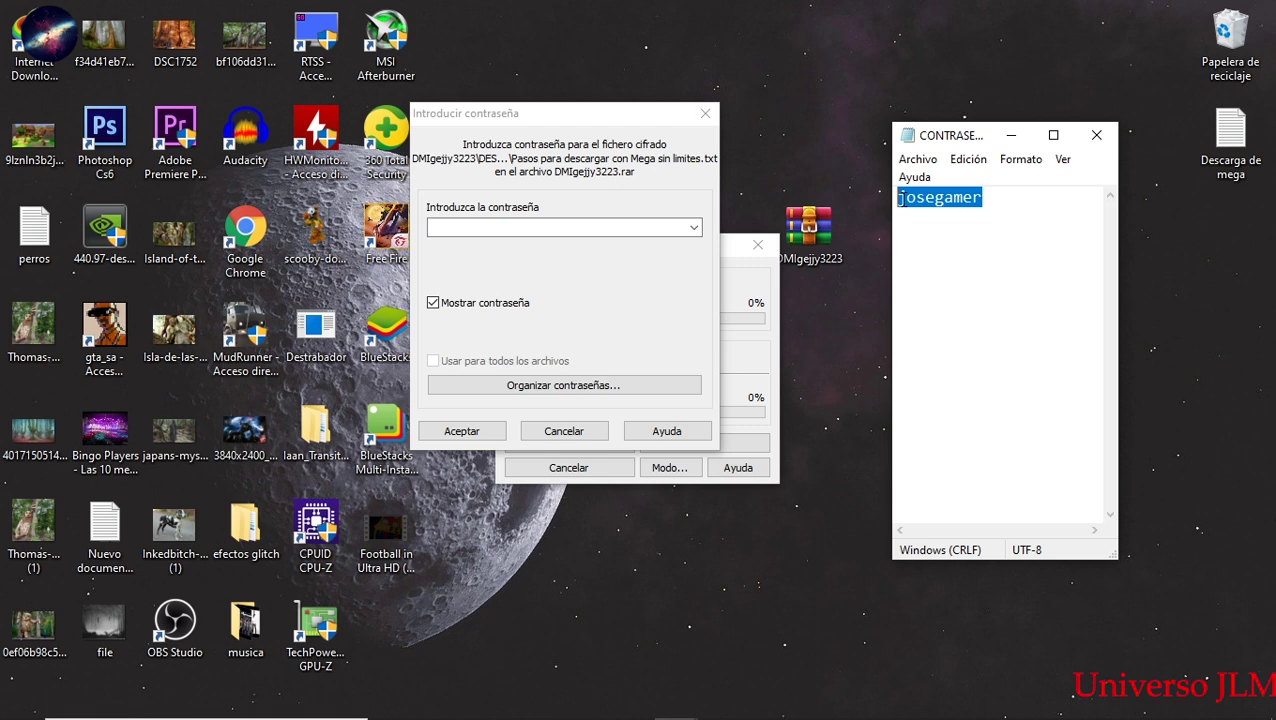
pyautogui.rightClick(908, 197)
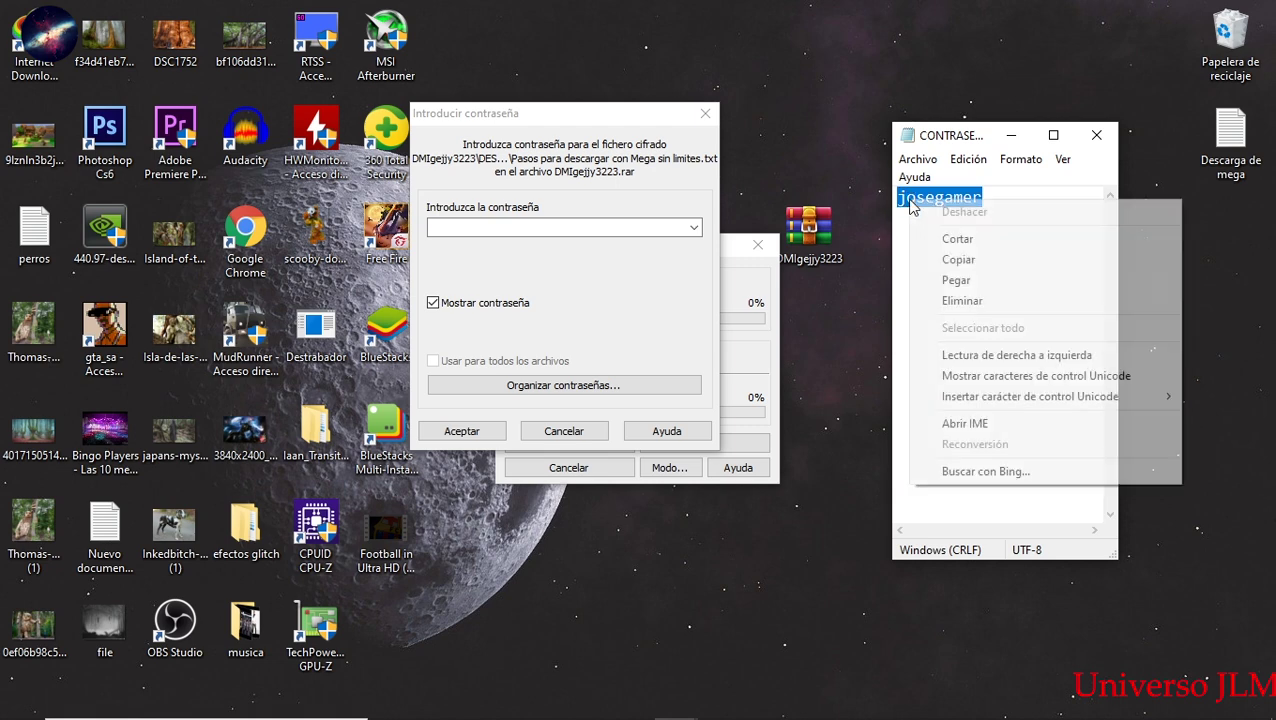
pyautogui.click(962, 266)
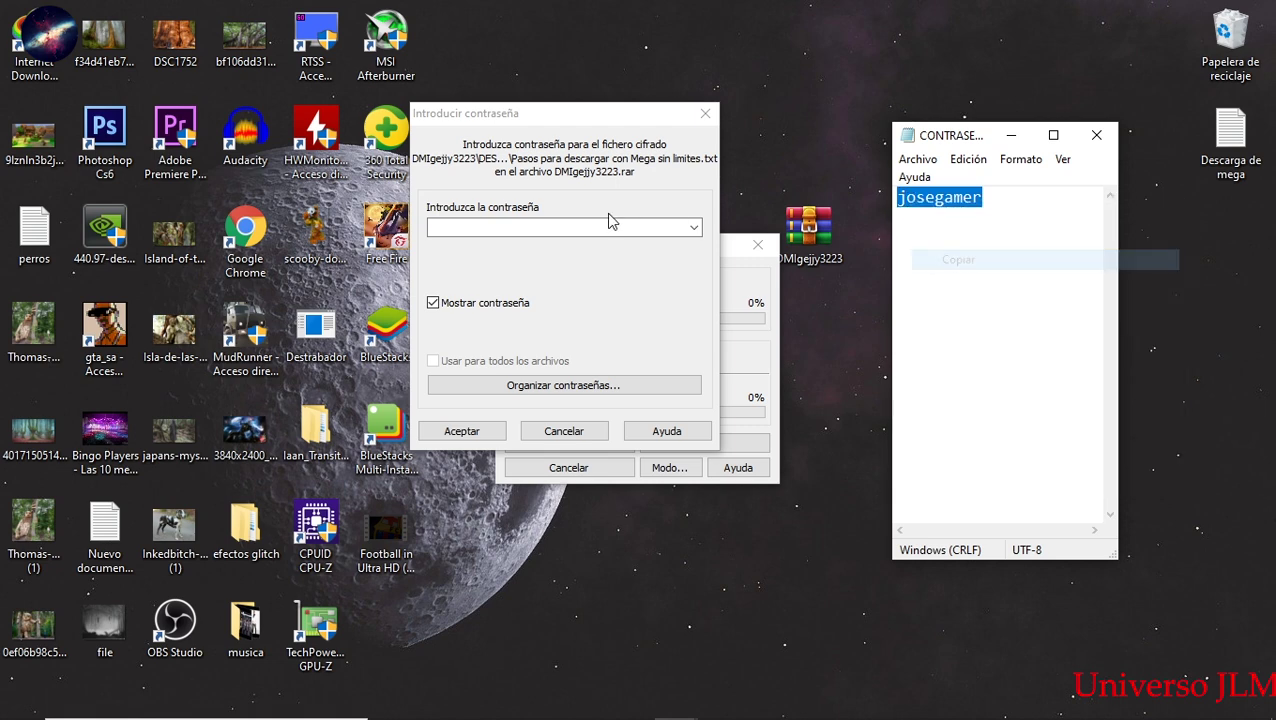
pyautogui.click(482, 228)
pyautogui.rightClick(481, 228)
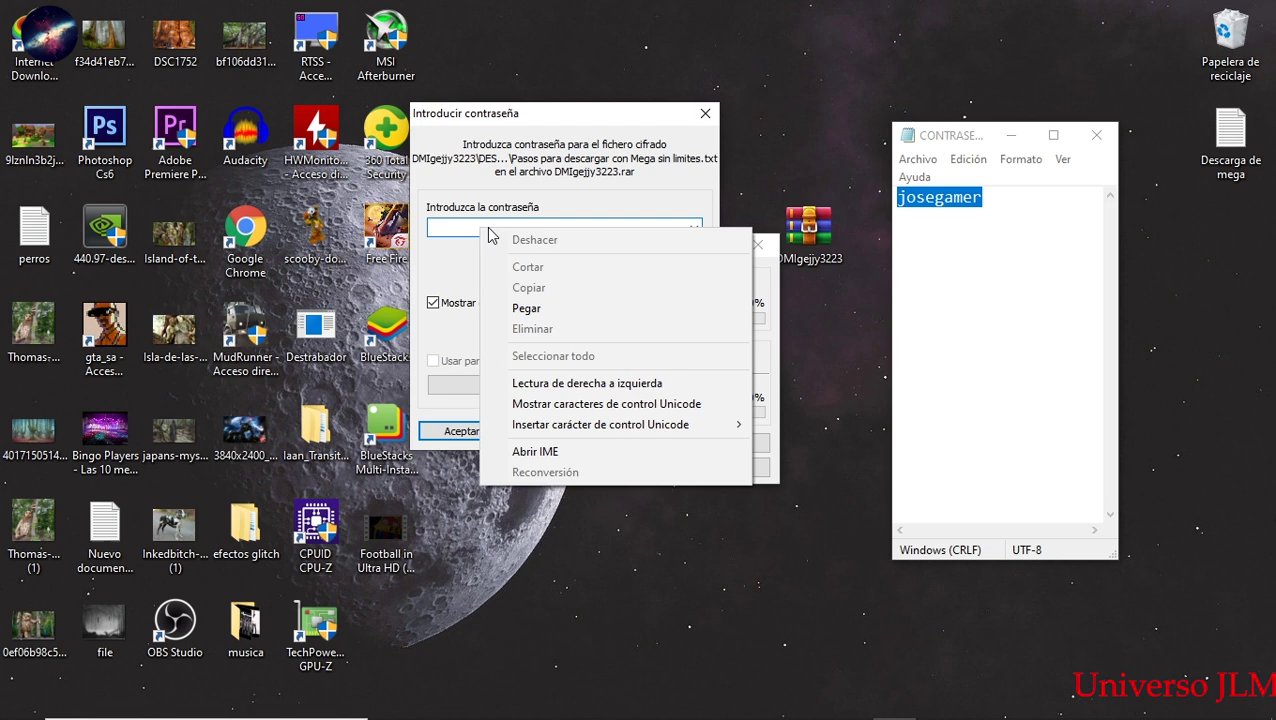
pyautogui.click(533, 308)
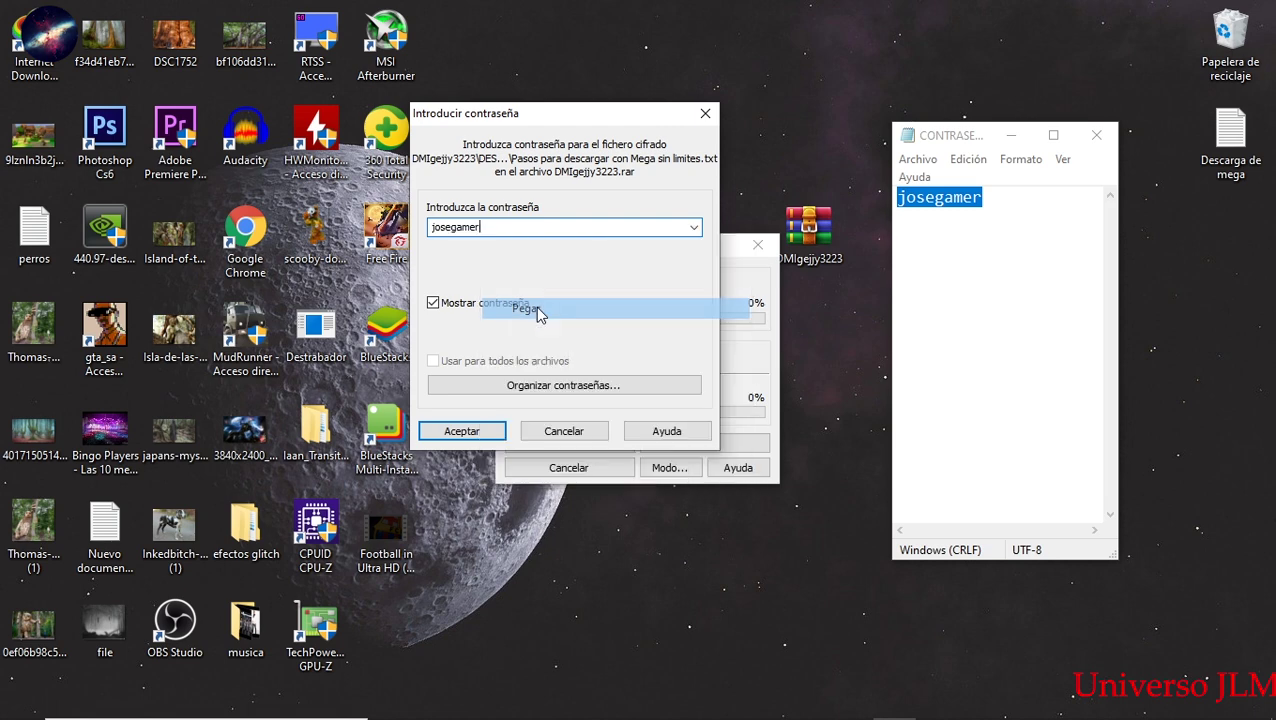
pyautogui.click(488, 430)
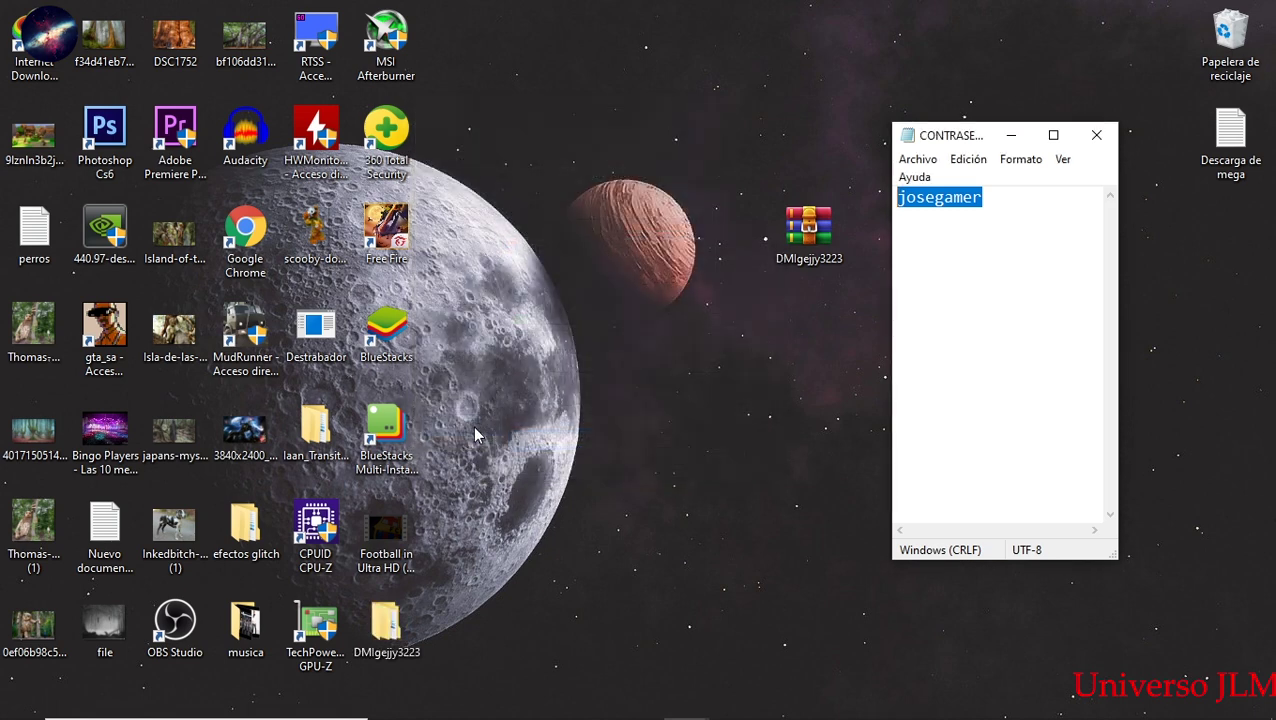
# - Close the password note, discard it and the archive in the Recycle Bin, and place the extracted folder in the cleared desktop area
pyautogui.moveTo(390, 625); pyautogui.dragTo(670, 232)
pyautogui.click(1095, 138)
pyautogui.moveTo(1000, 200); pyautogui.dragTo(1228, 38)
pyautogui.moveTo(667, 228); pyautogui.dragTo(878, 222)
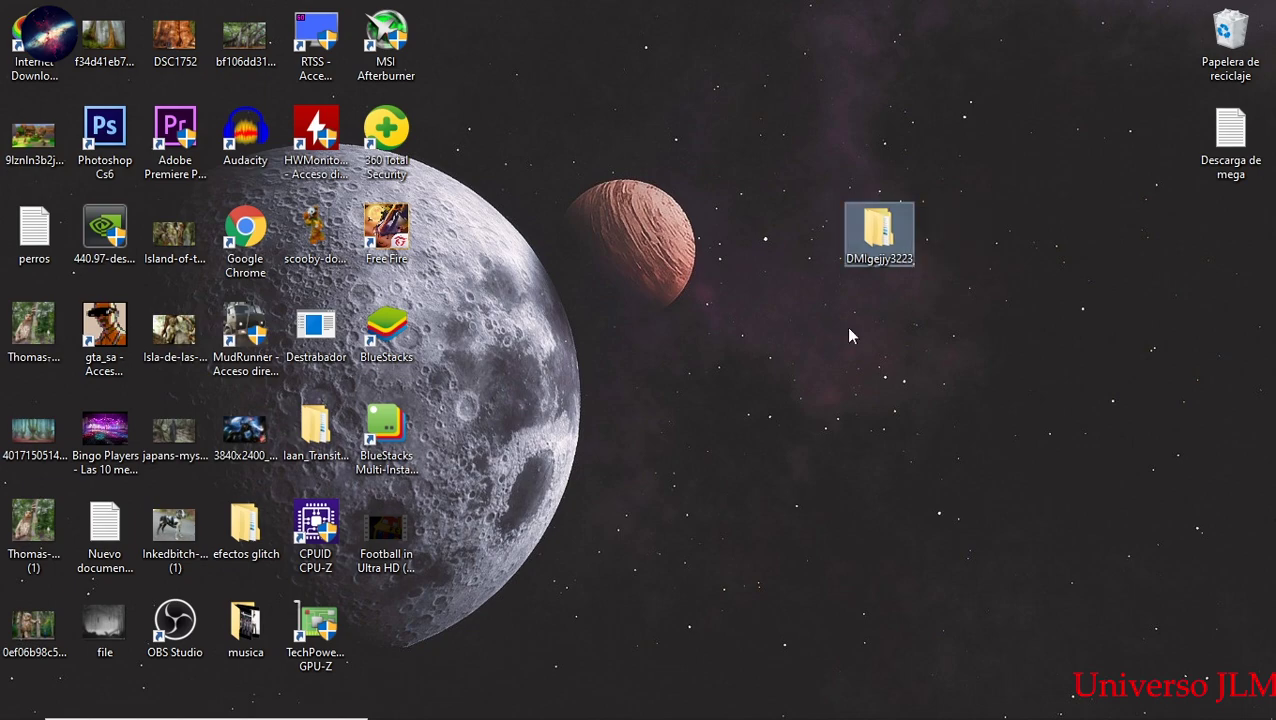
# - Open the DESCARGA DE MEGA ILIMITADO folder inside DMIgejjy3223 and run psiphon as administrator, moving its window to the centre
pyautogui.doubleClick(880, 235)
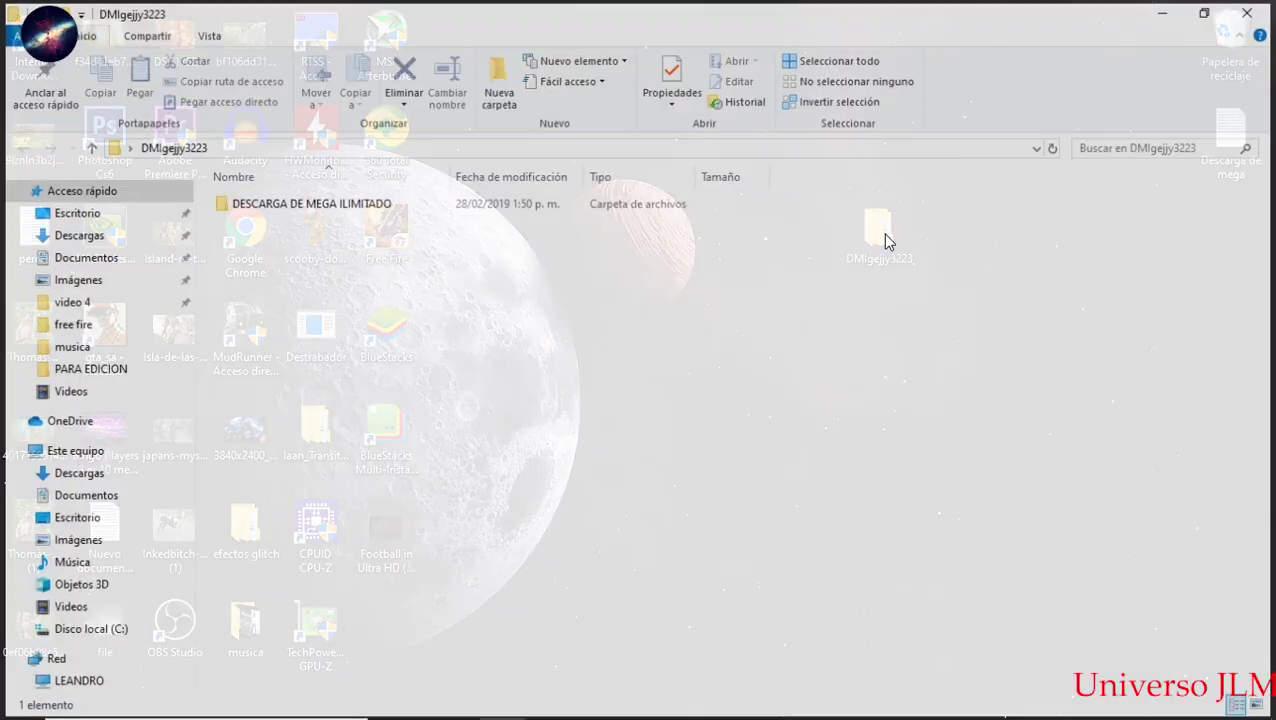
pyautogui.doubleClick(372, 213)
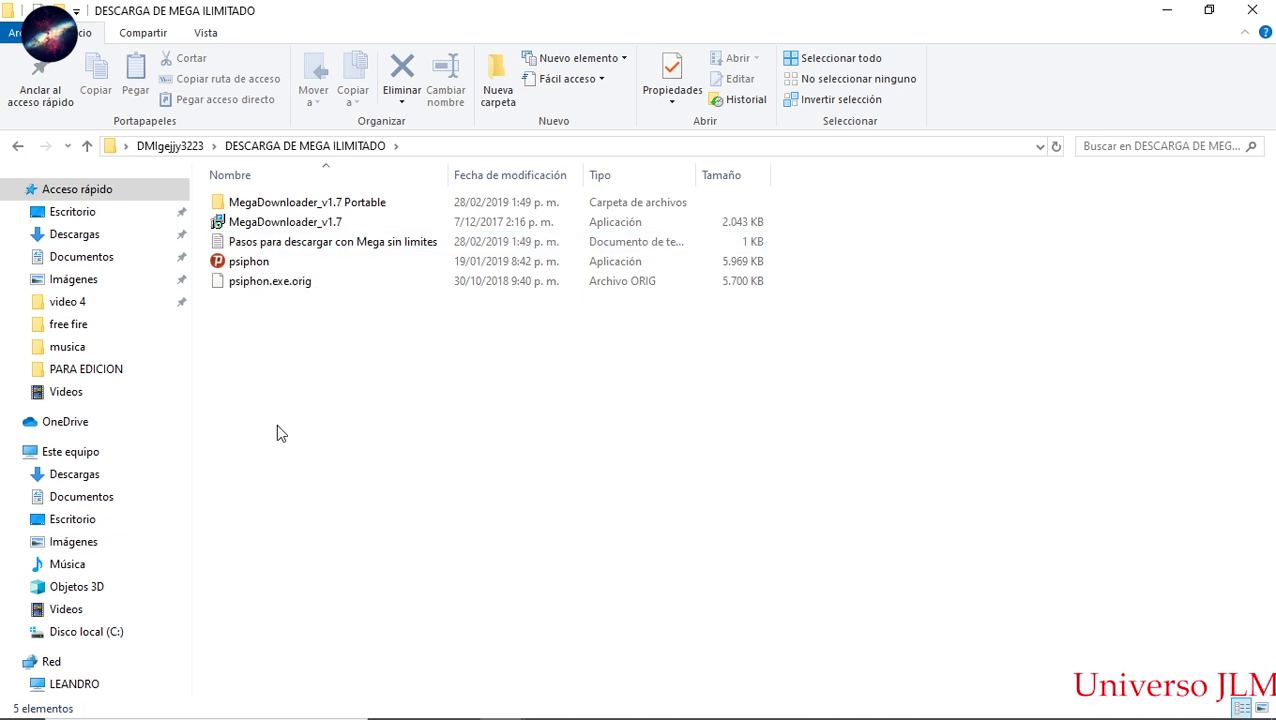
pyautogui.rightClick(234, 268)
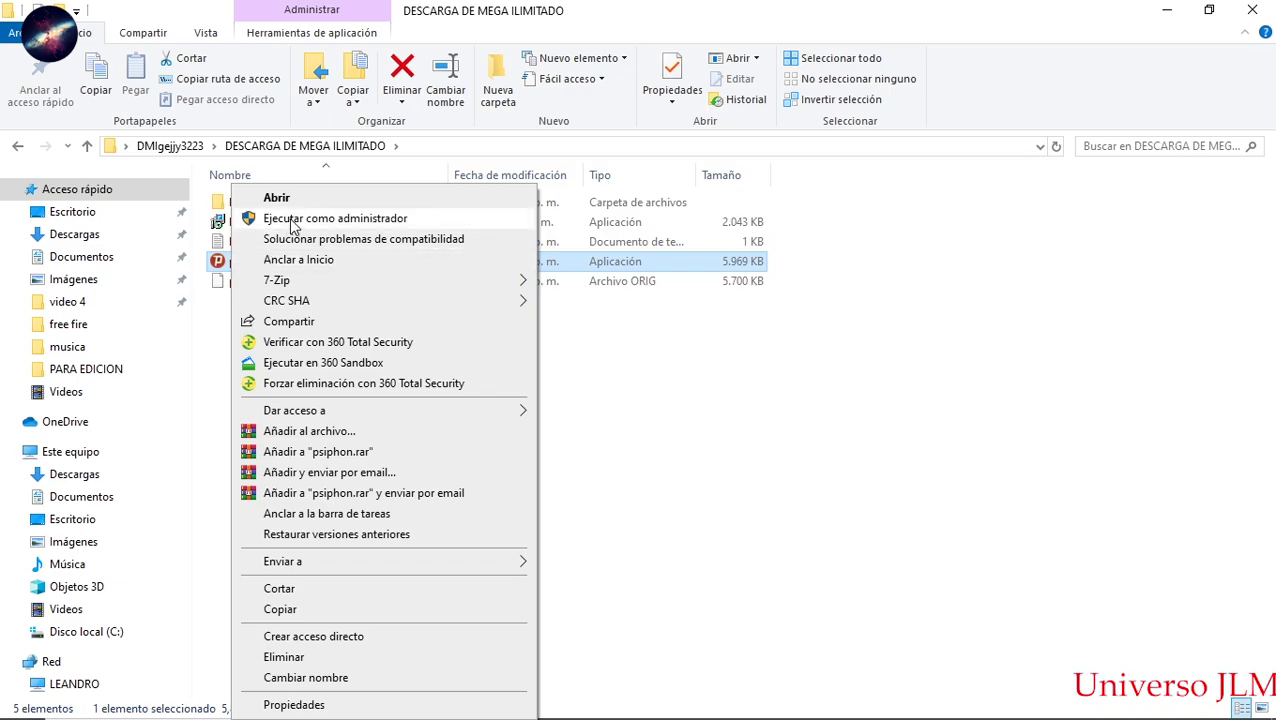
pyautogui.click(293, 220)
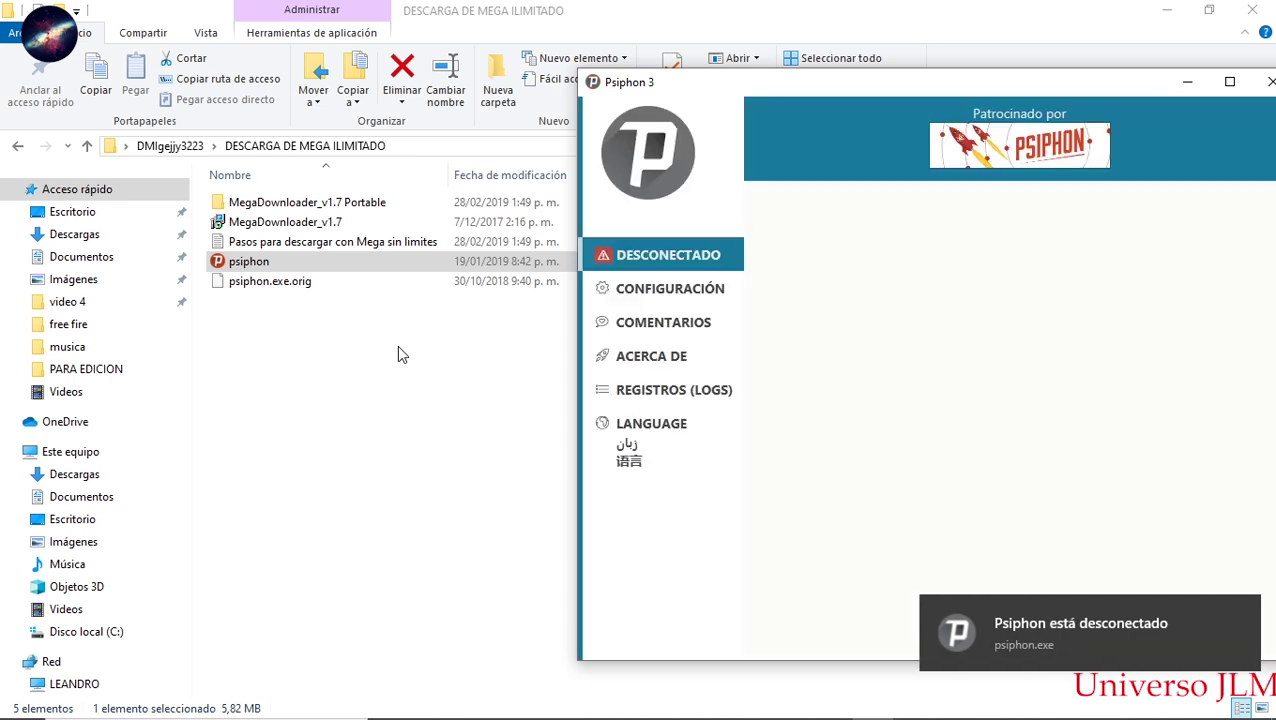
pyautogui.moveTo(930, 82); pyautogui.dragTo(593, 66)
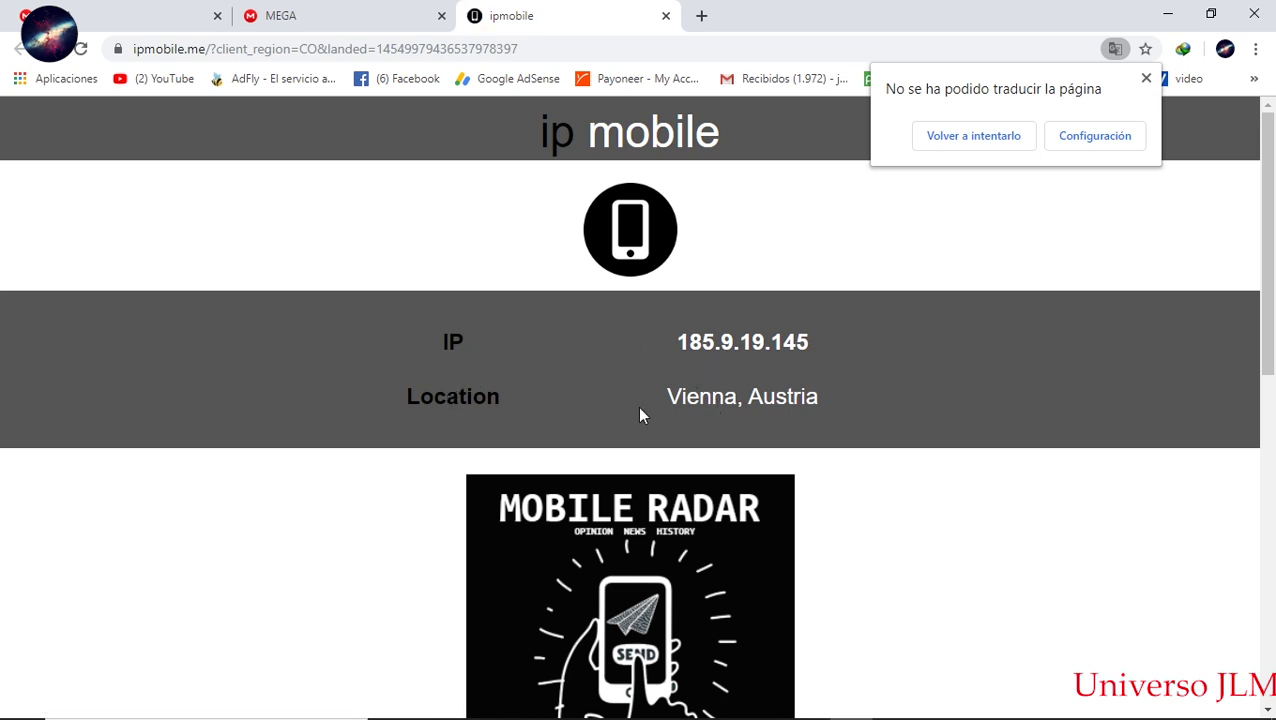
# - Minimise the IP location page, choose Austria as Psiphon's connection country, and minimise Psiphon
pyautogui.click(1166, 14)
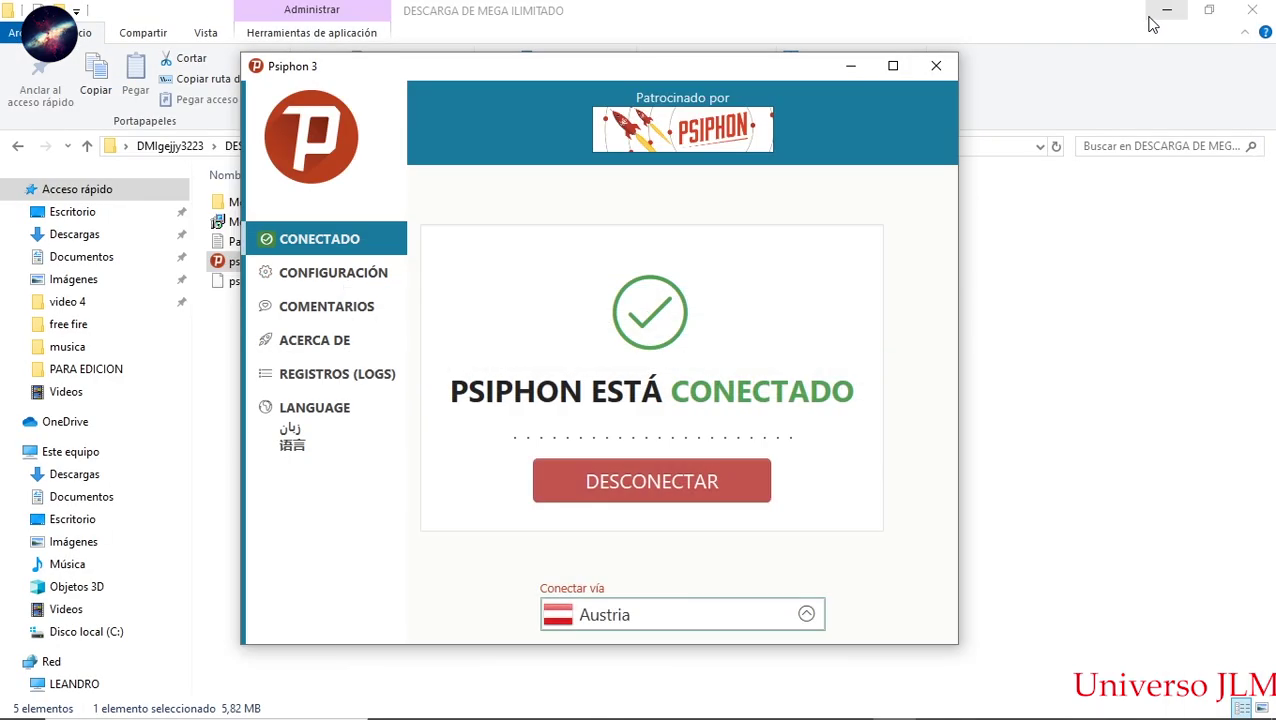
pyautogui.click(655, 620)
pyautogui.moveTo(816, 453)
pyautogui.mouseDown()
pyautogui.moveTo(820, 503)
pyautogui.moveTo(815, 445)
pyautogui.mouseUp()
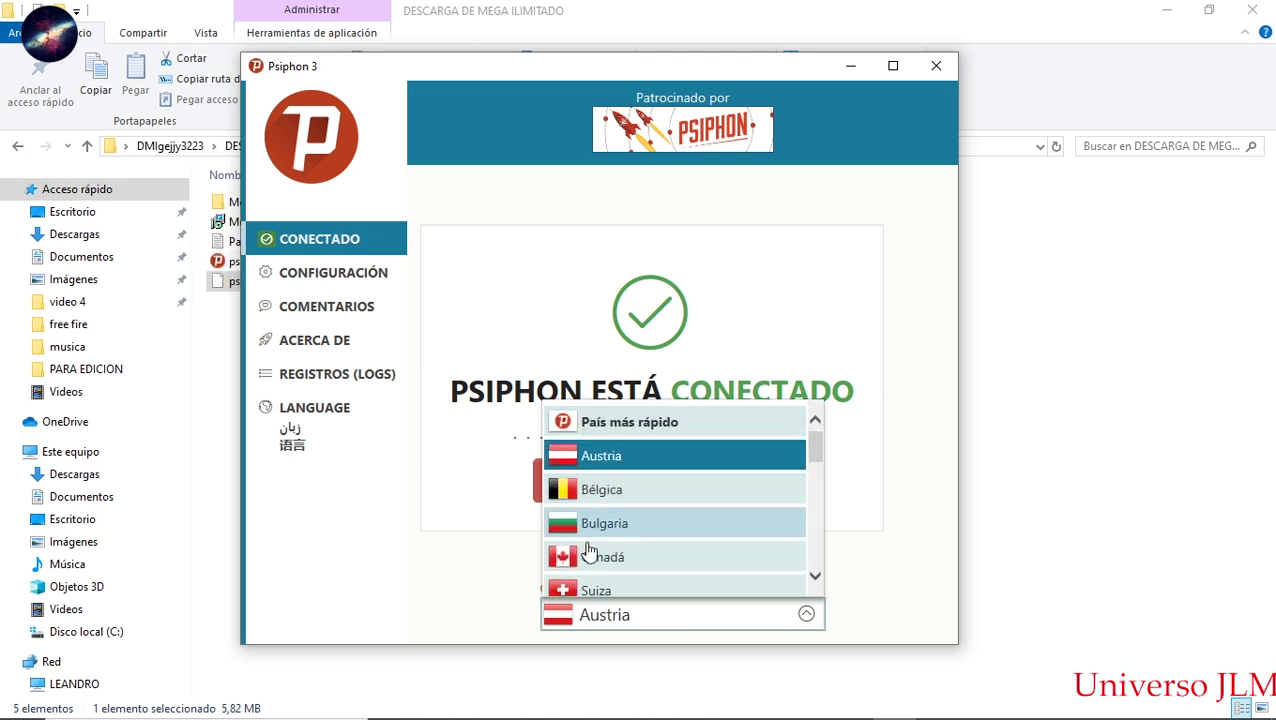
pyautogui.click(660, 455)
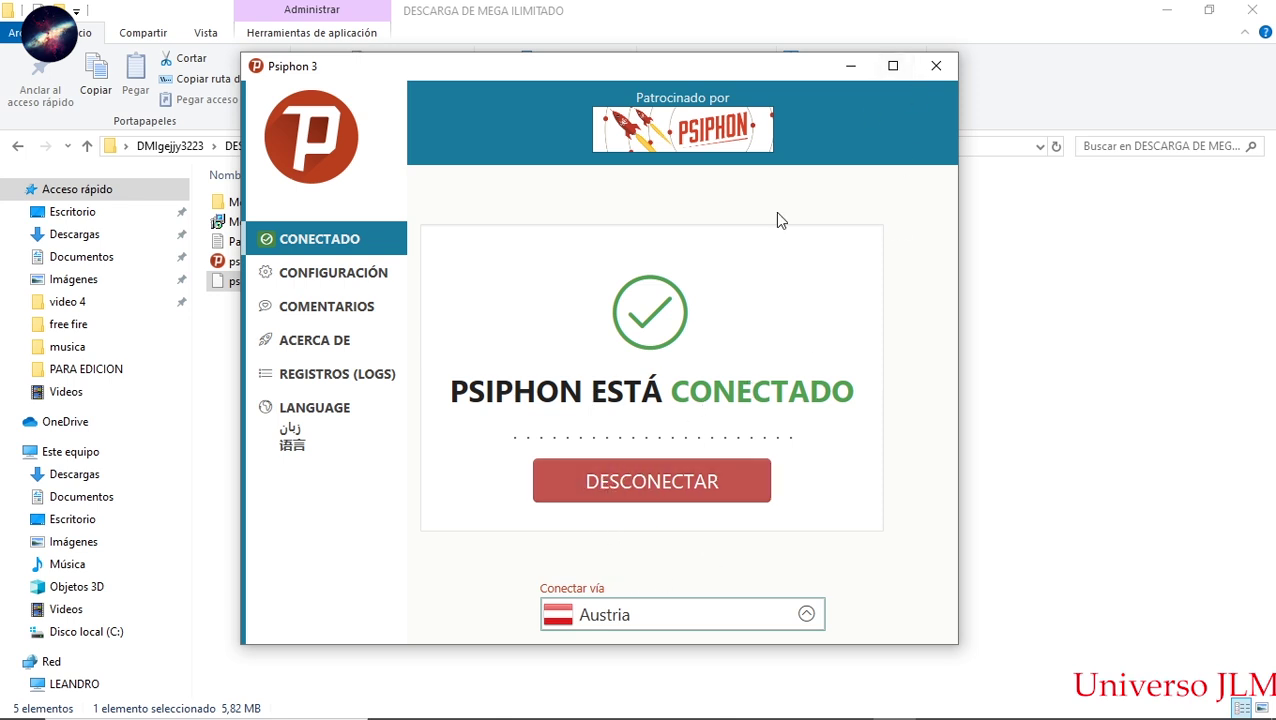
pyautogui.click(848, 66)
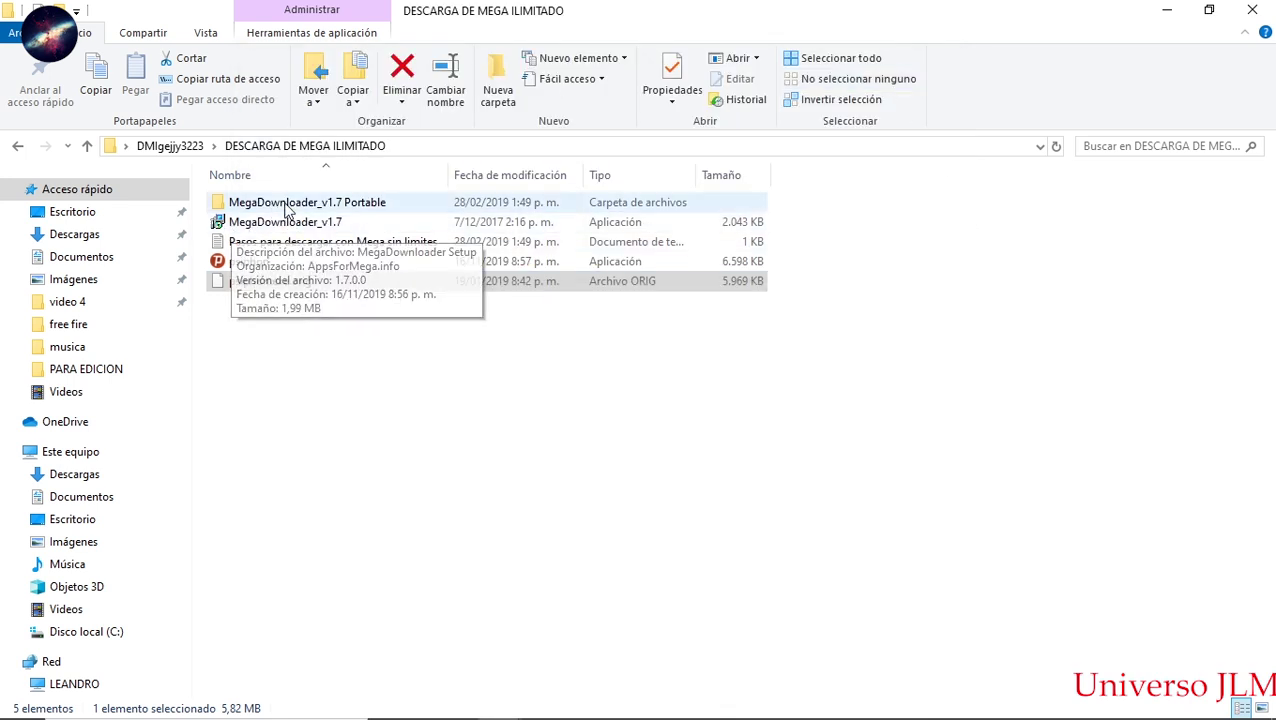
# - Run MegaDownloader as administrator from the MegaDownloader_v1.7 Portable folder, dismiss its firewall alert, and minimise the open windows
pyautogui.doubleClick(300, 204)
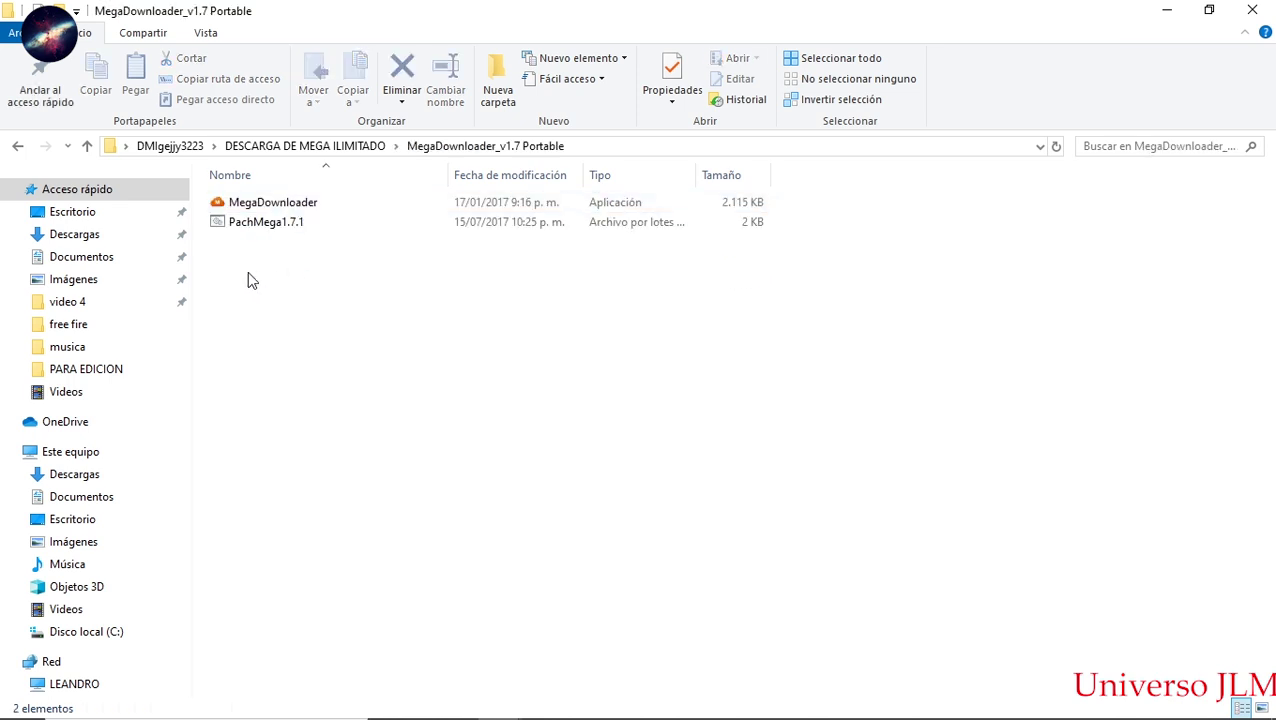
pyautogui.rightClick(245, 210)
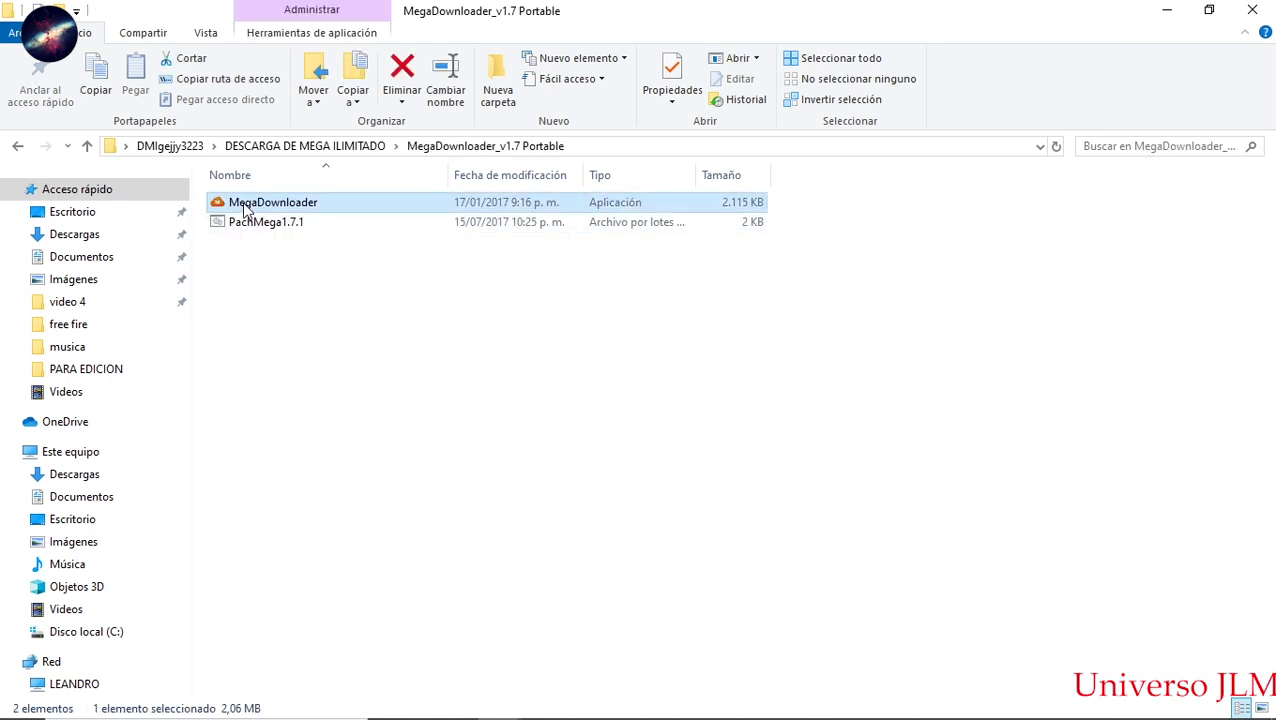
pyautogui.click(297, 219)
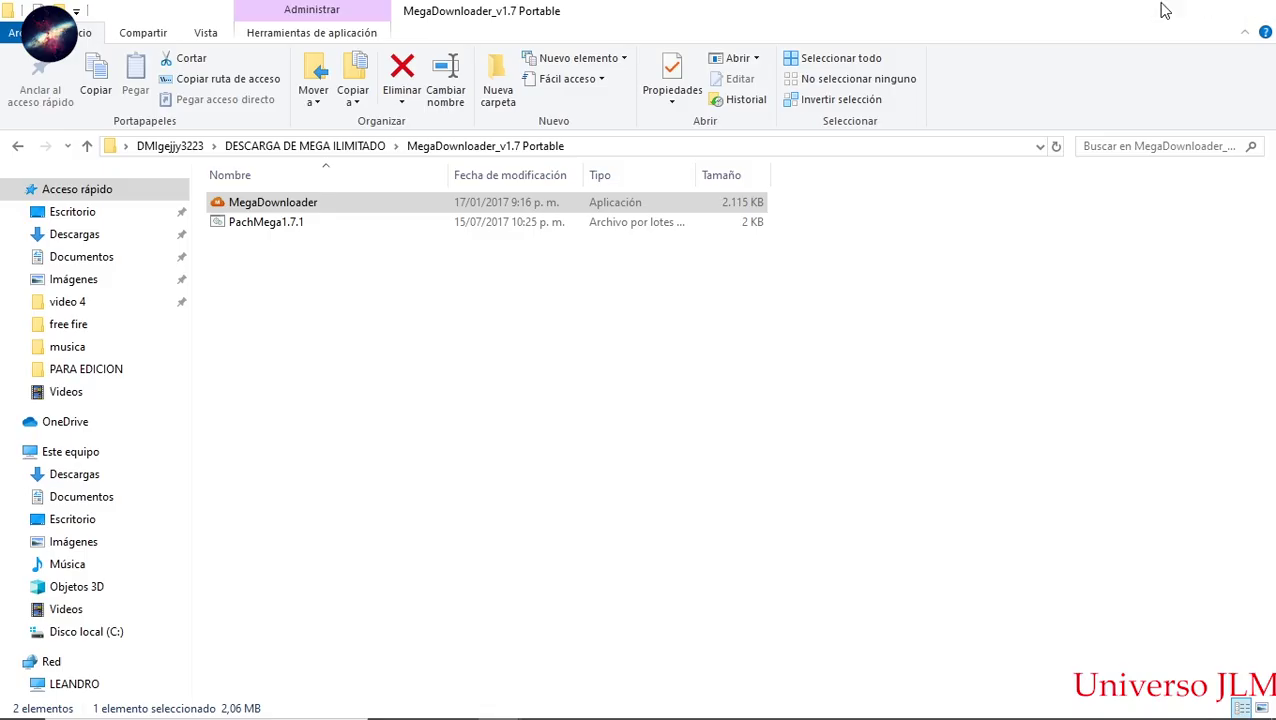
pyautogui.click(1162, 8)
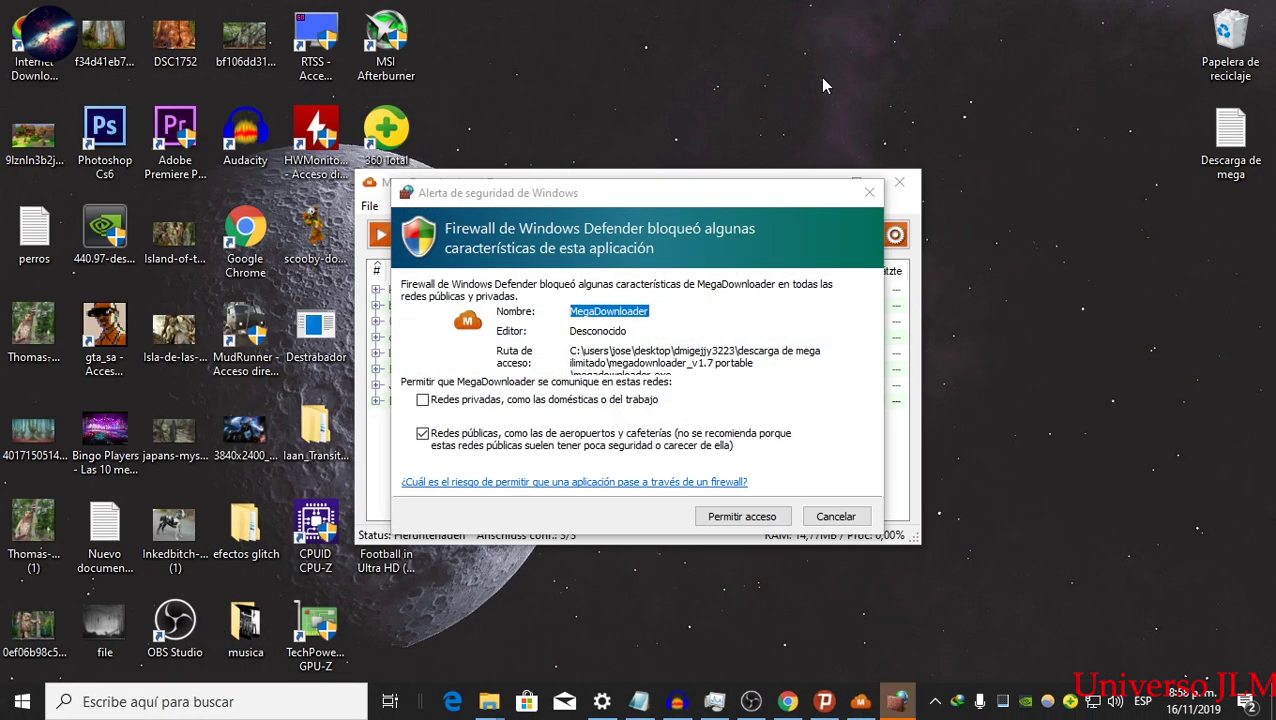
pyautogui.click(808, 520)
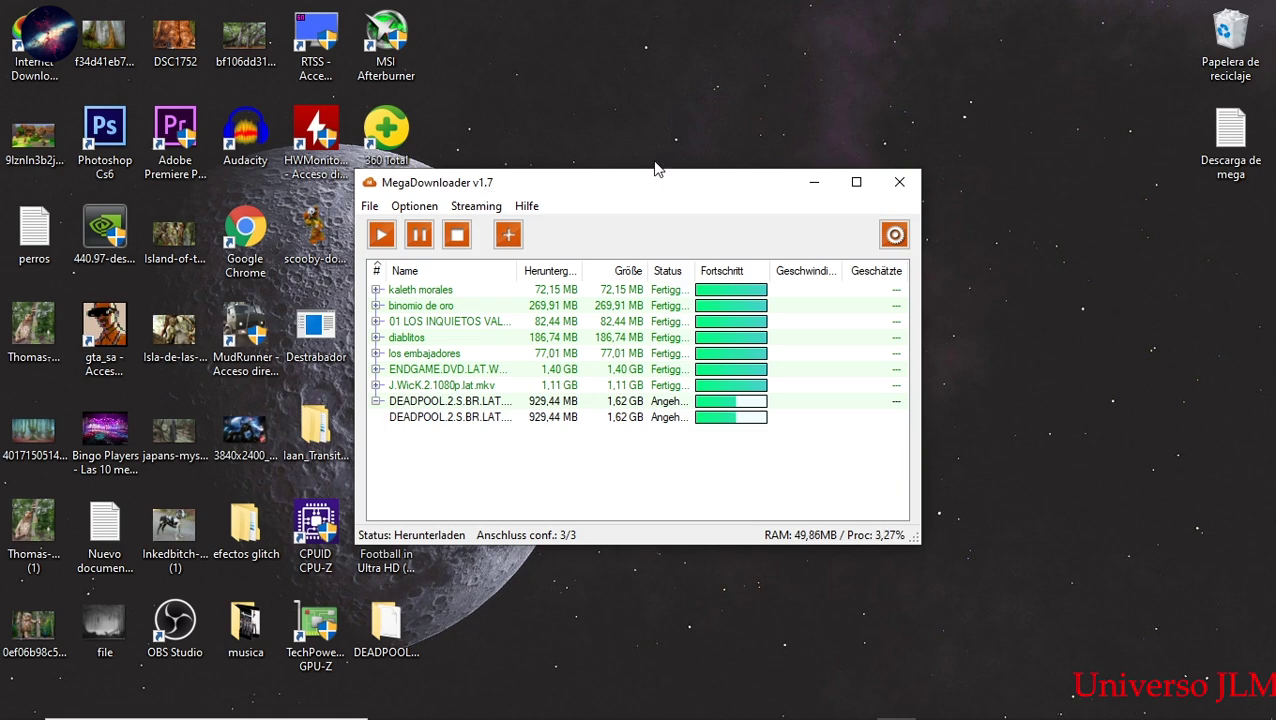
pyautogui.click(814, 182)
# - Switch to Chrome, view the MEGA transfer quota notice, and bring up the GTjose423Gamer.rar download page
pyautogui.click(880, 700)
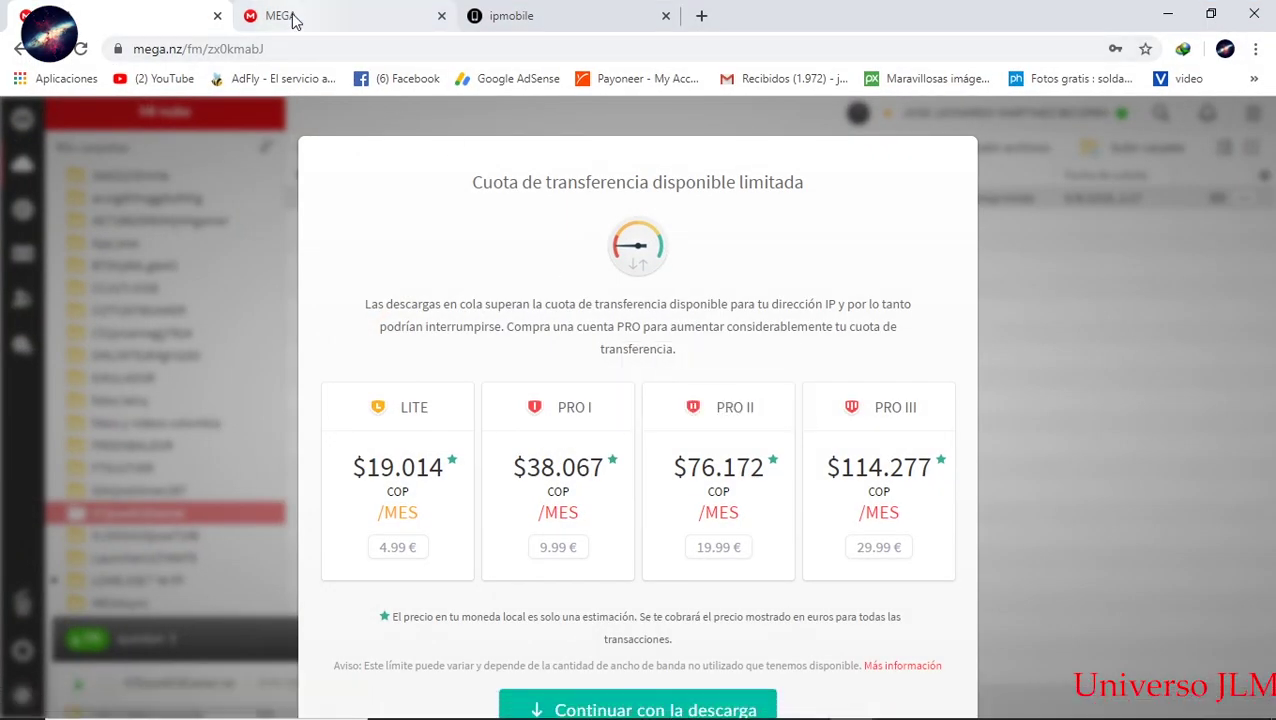
pyautogui.click(293, 18)
pyautogui.click(165, 10)
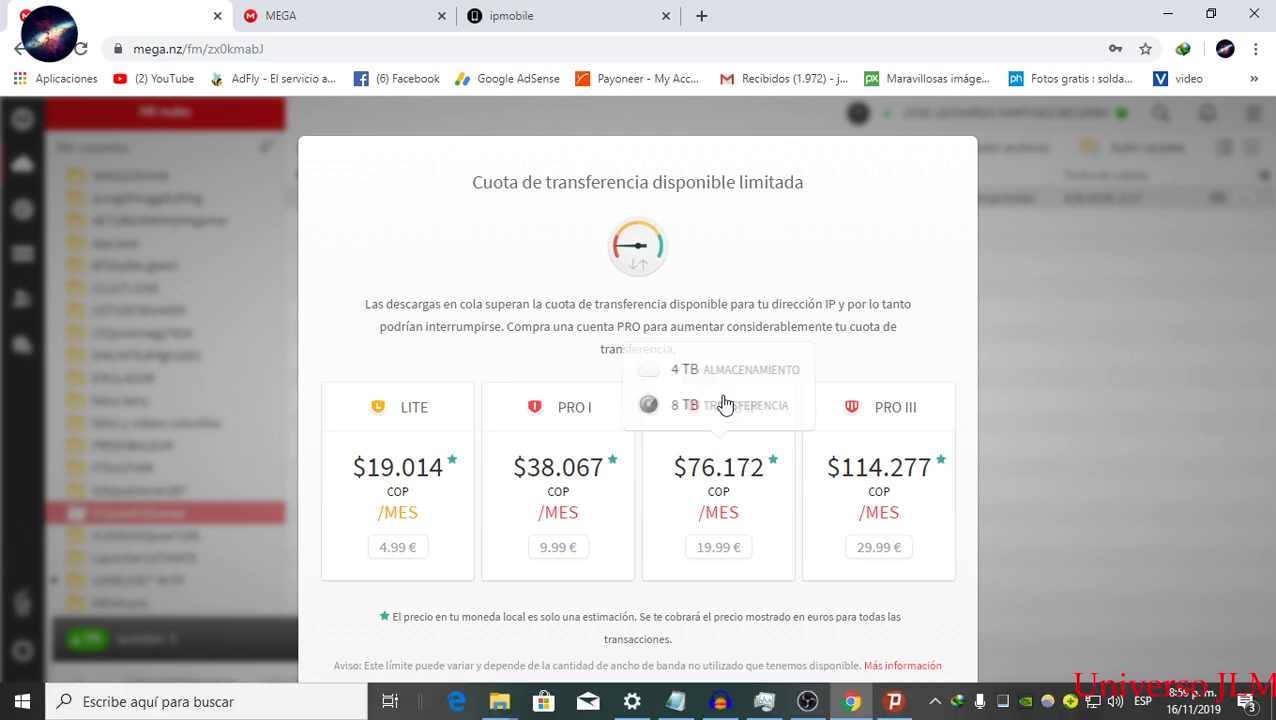
pyautogui.click(330, 15)
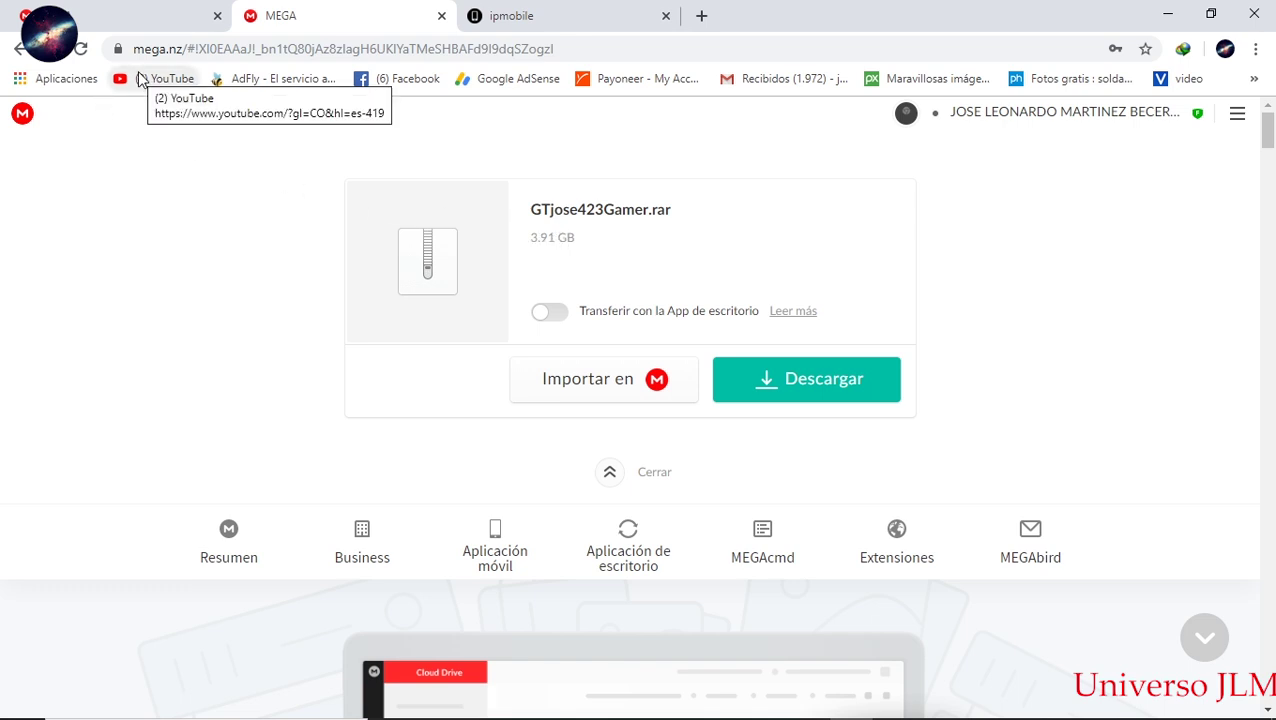
# - Copy the MEGA link of GTjose423Gamer.rar and add it to MegaDownloader, saving to the desktop with immediate download start
pyautogui.click(197, 50)
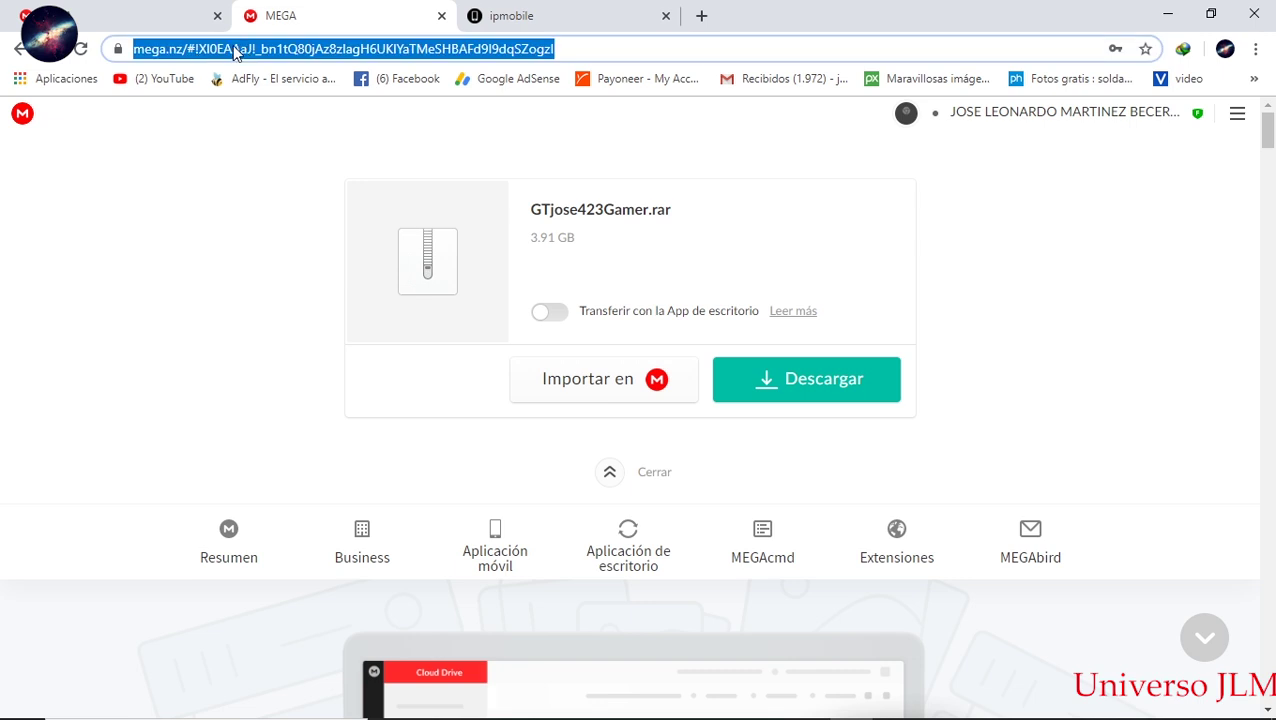
pyautogui.rightClick(237, 52)
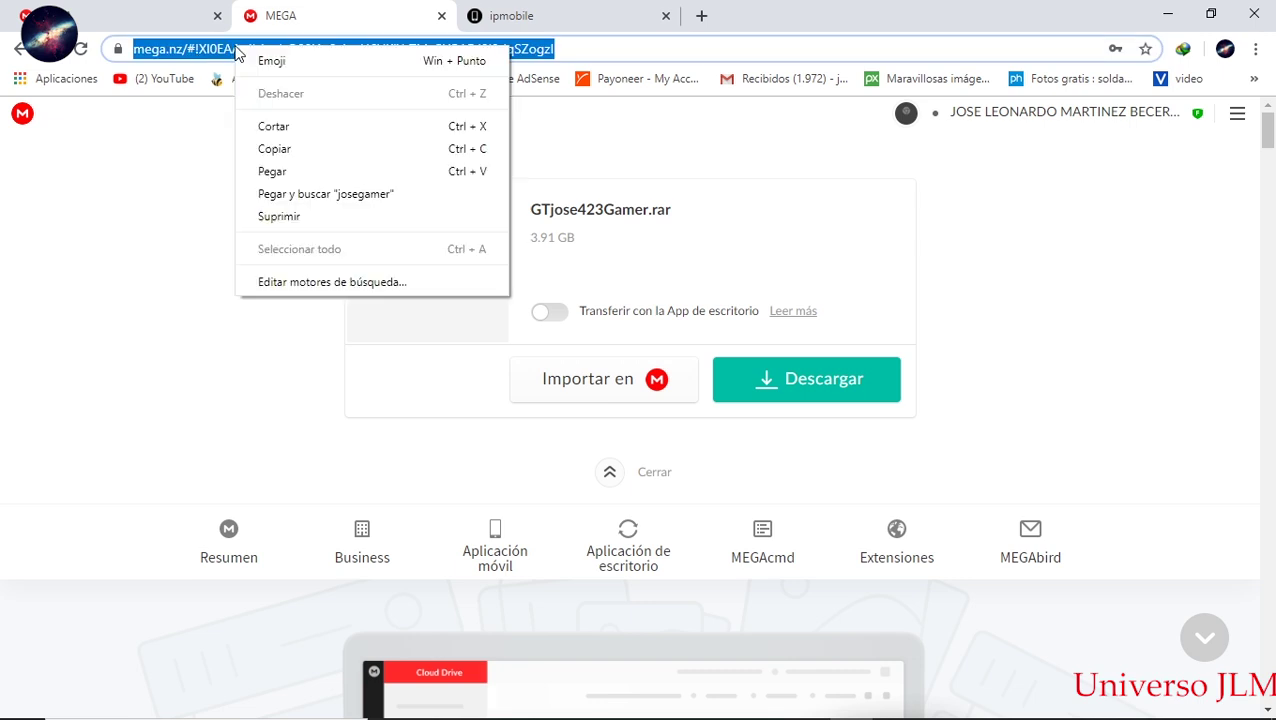
pyautogui.click(277, 151)
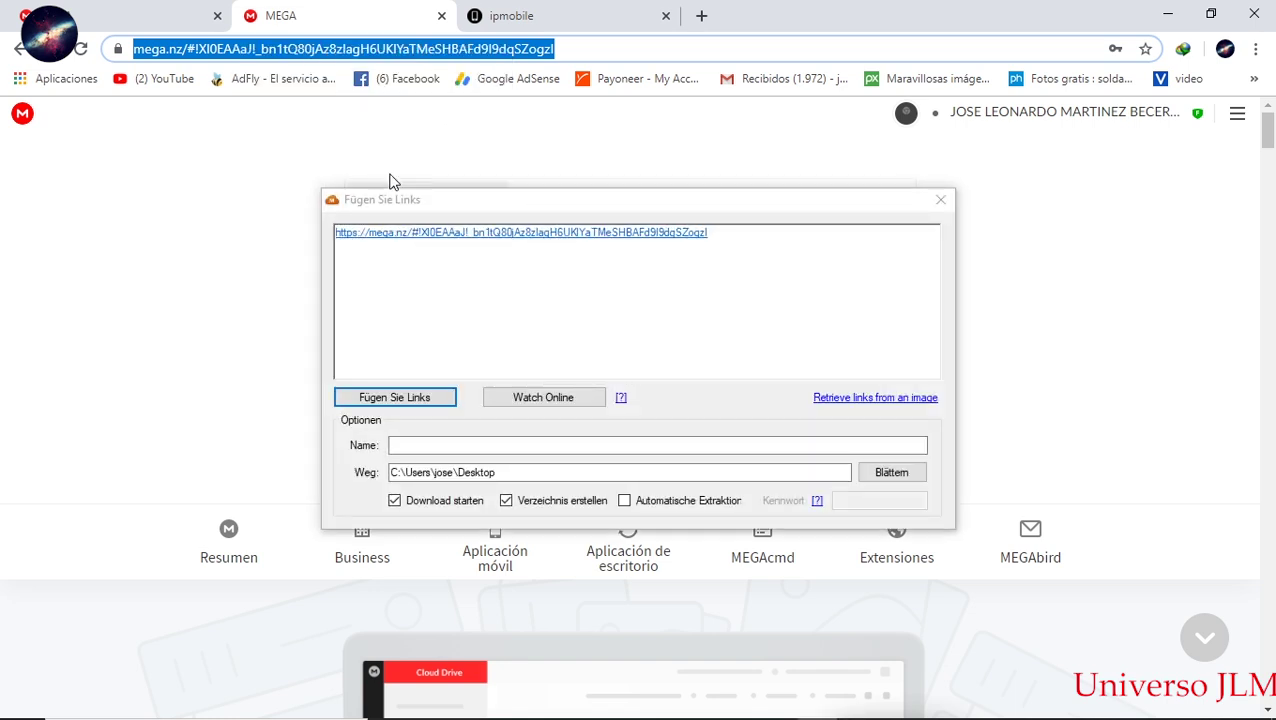
pyautogui.moveTo(524, 204); pyautogui.dragTo(526, 140)
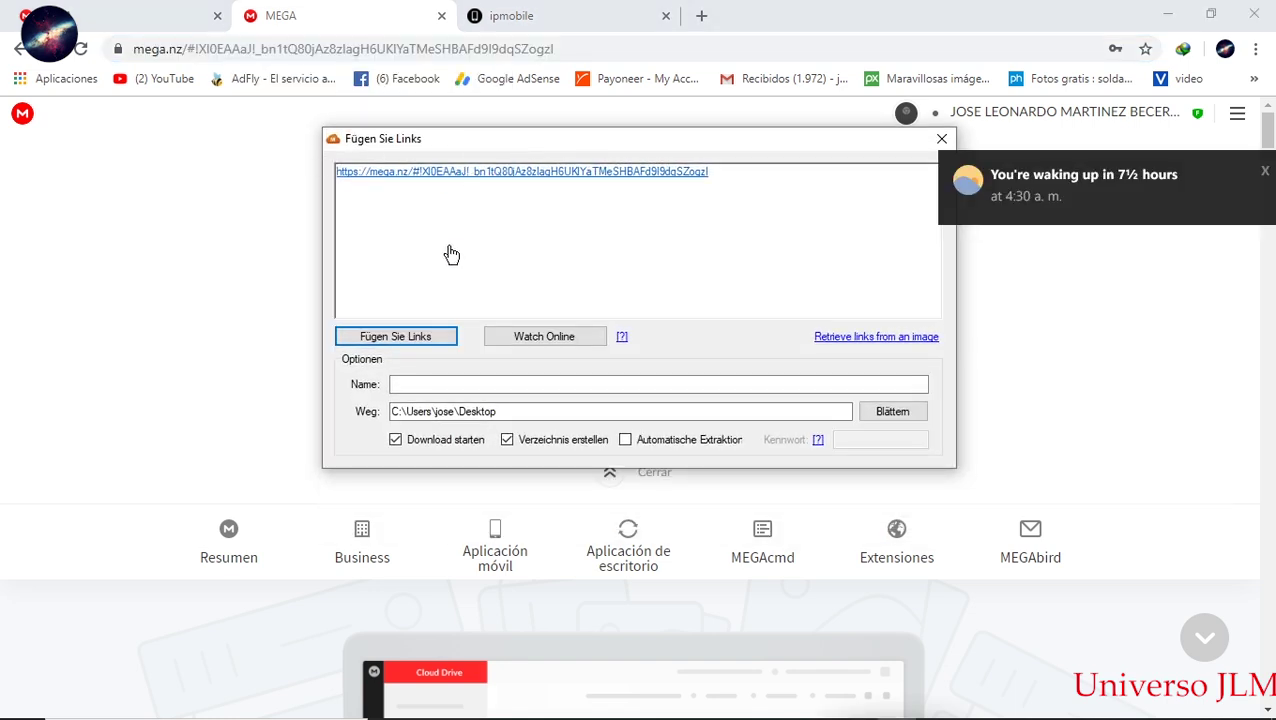
pyautogui.click(394, 338)
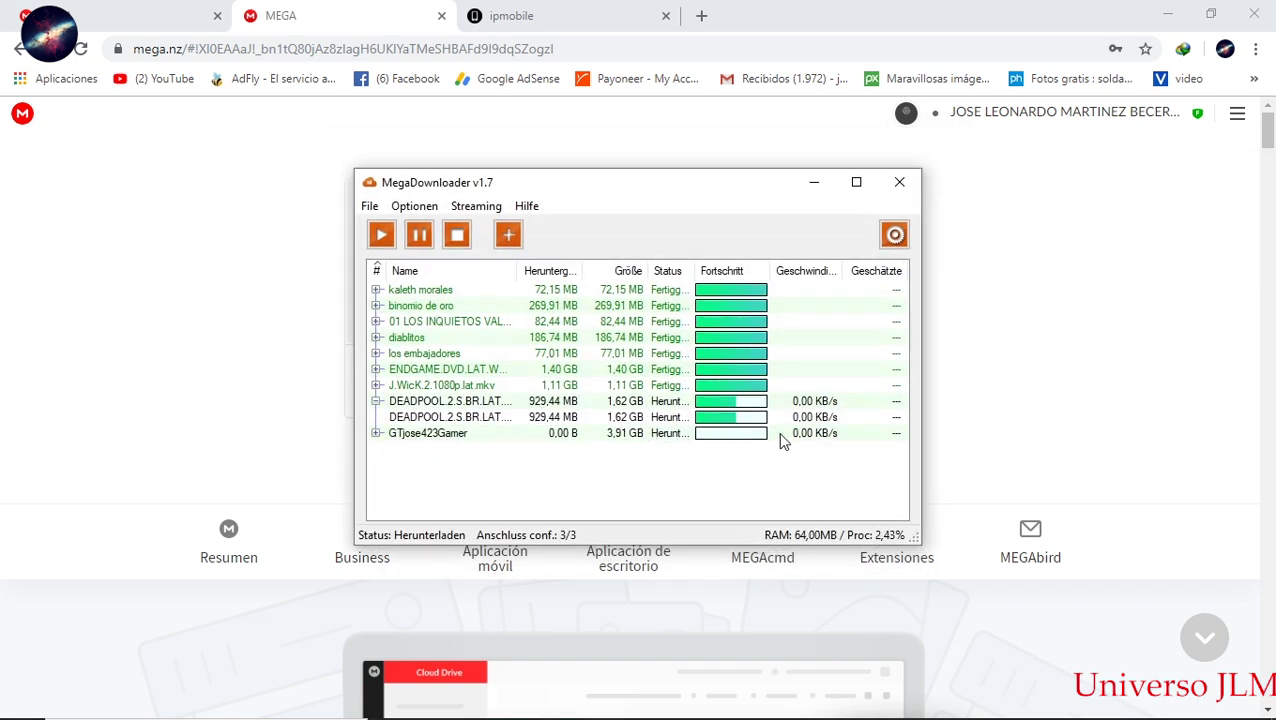
# - Minimise Chrome and arrange the MegaDownloader and Psiphon windows side by side on the desktop
pyautogui.click(1166, 15)
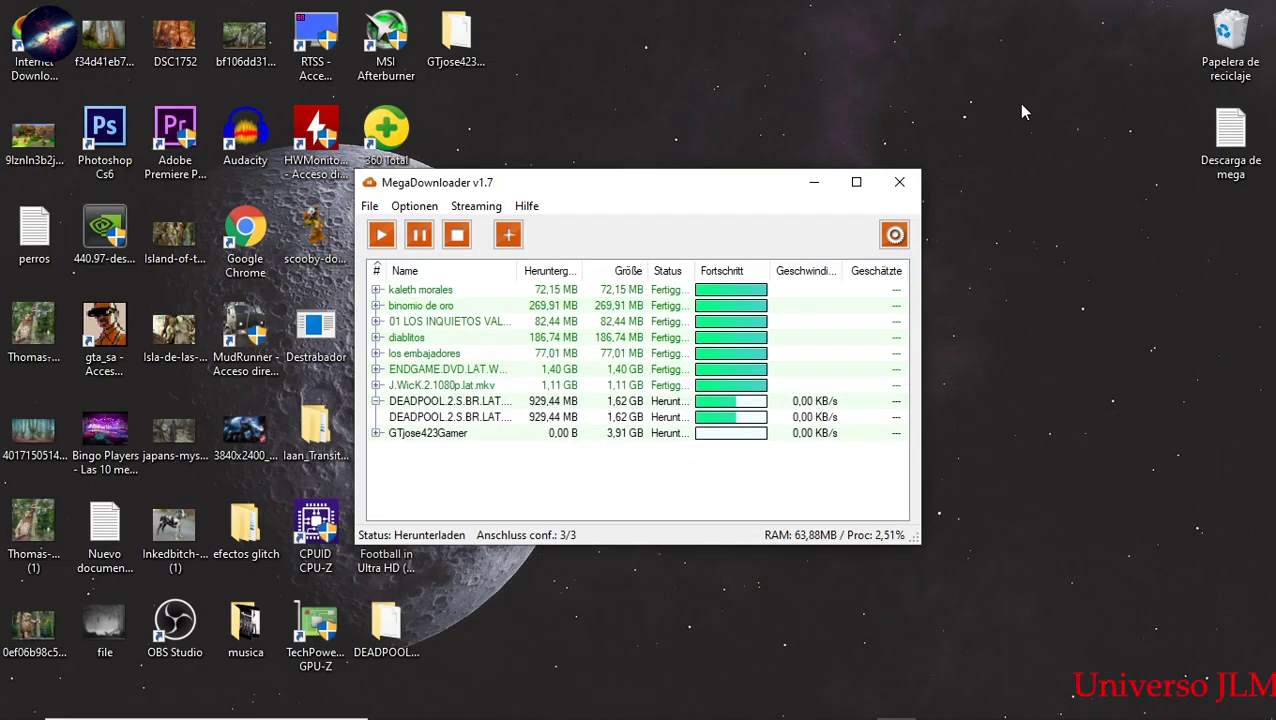
pyautogui.moveTo(730, 184); pyautogui.dragTo(407, 42)
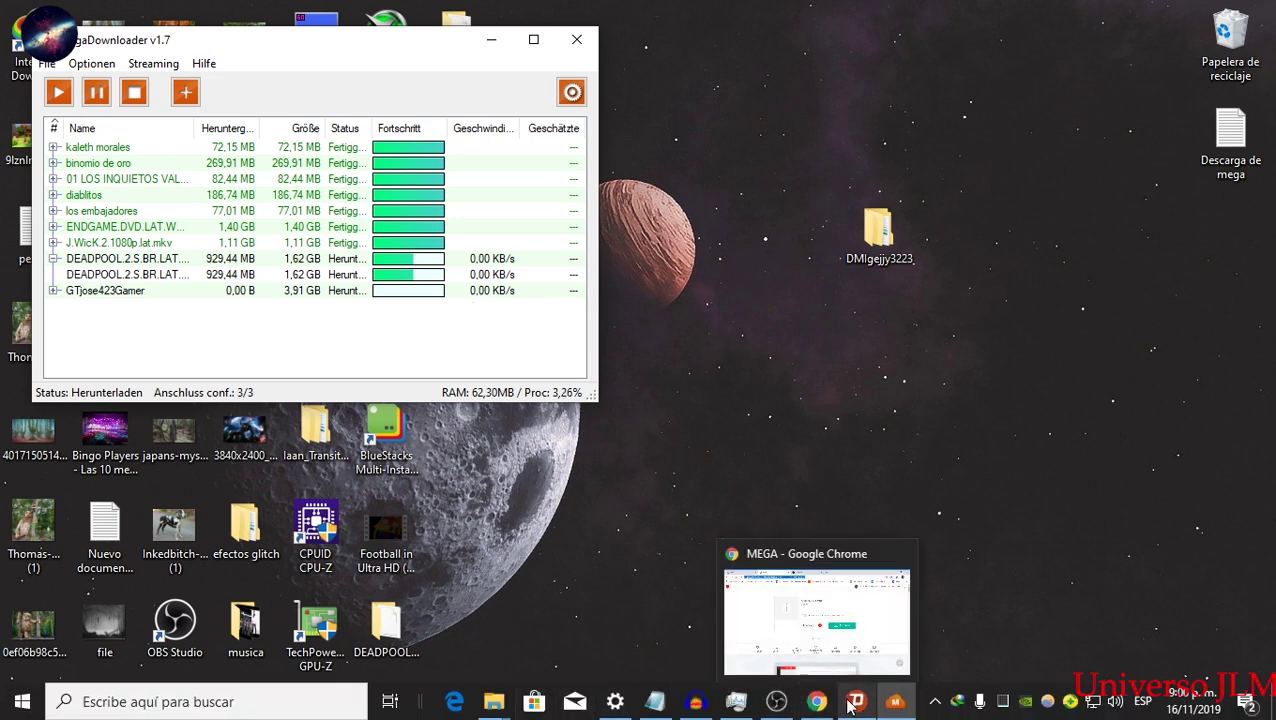
pyautogui.click(852, 703)
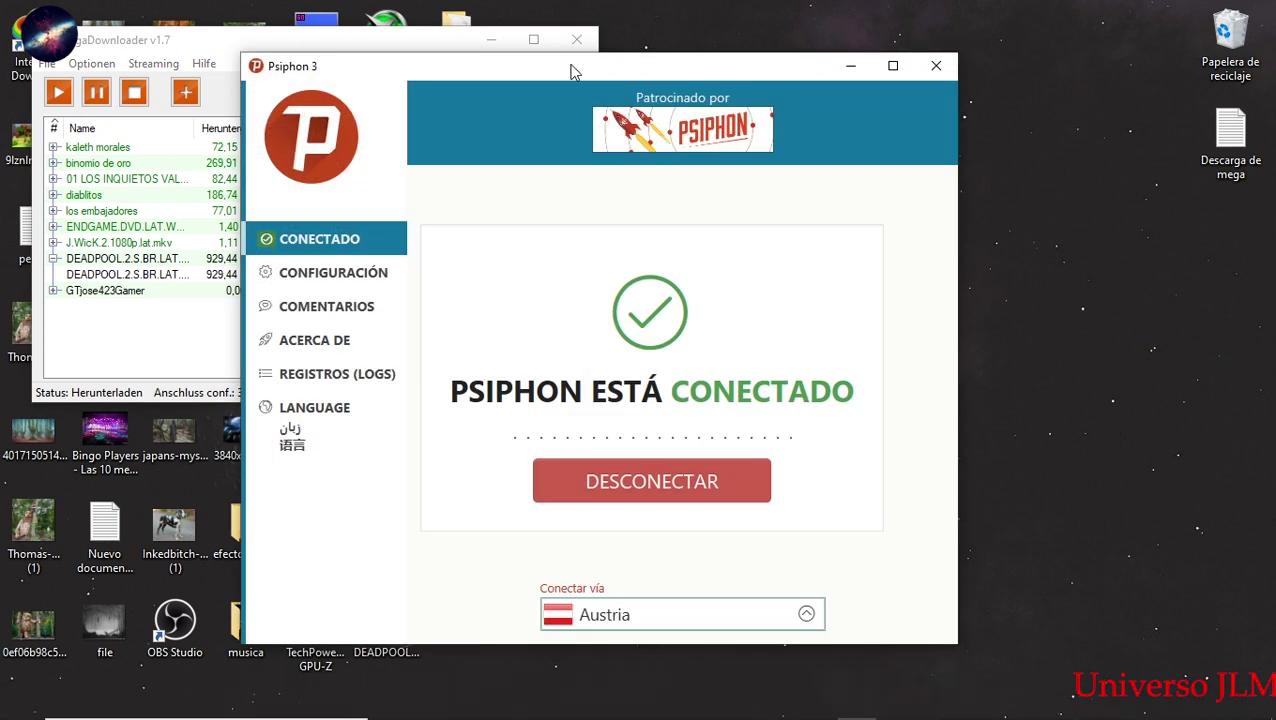
pyautogui.moveTo(572, 72); pyautogui.dragTo(946, 31)
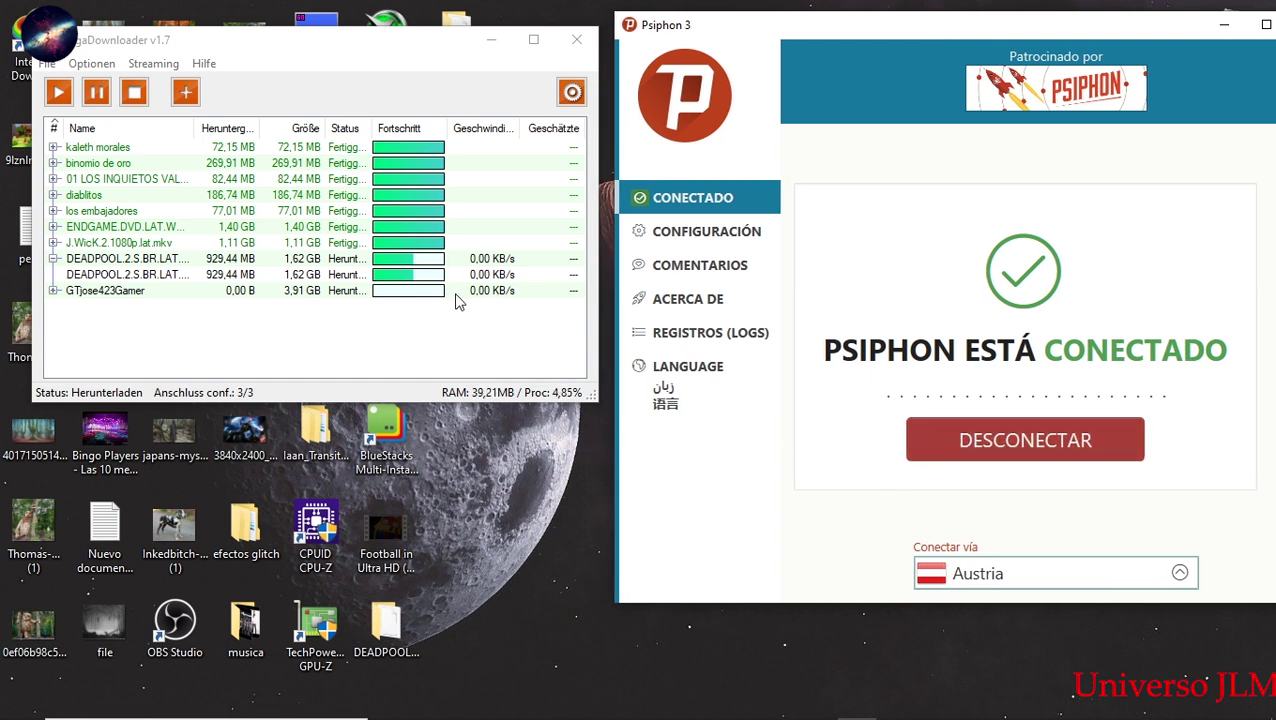
# - Disconnect Psiphon and pause the DEADPOOL.2.S.BR.LAT file in MegaDownloader's queue
pyautogui.click(1023, 435)
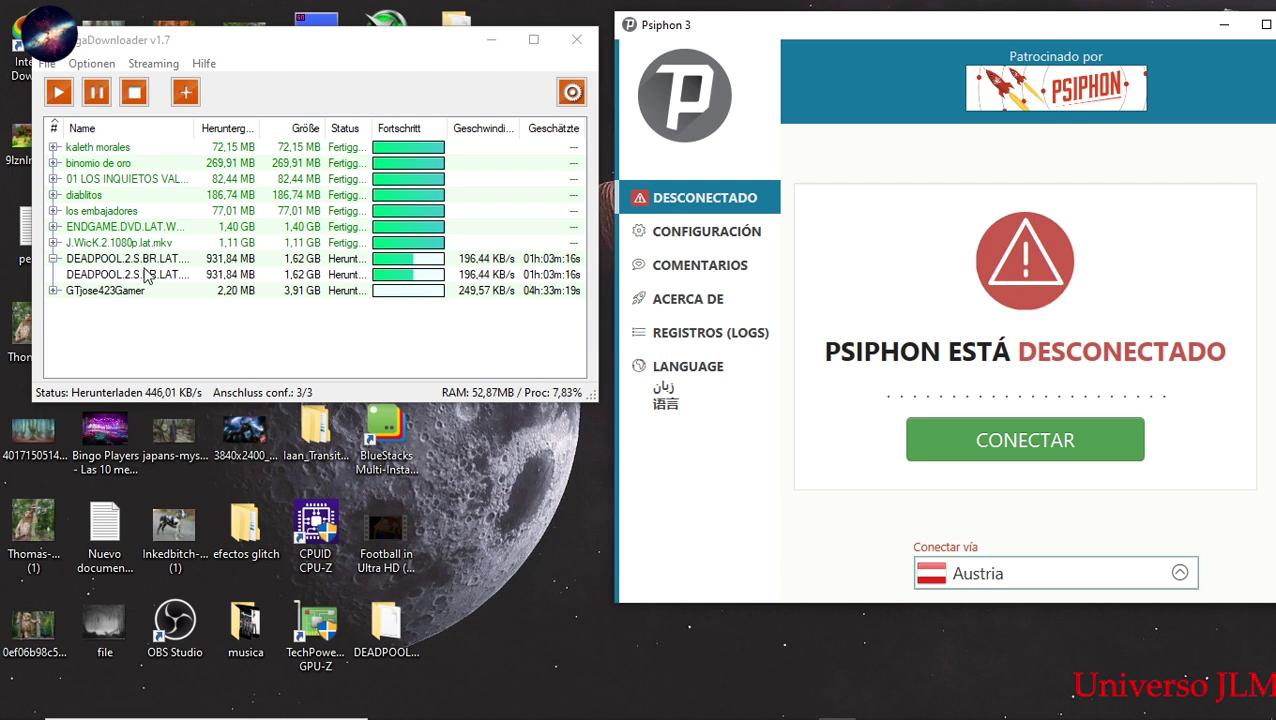
pyautogui.click(180, 274)
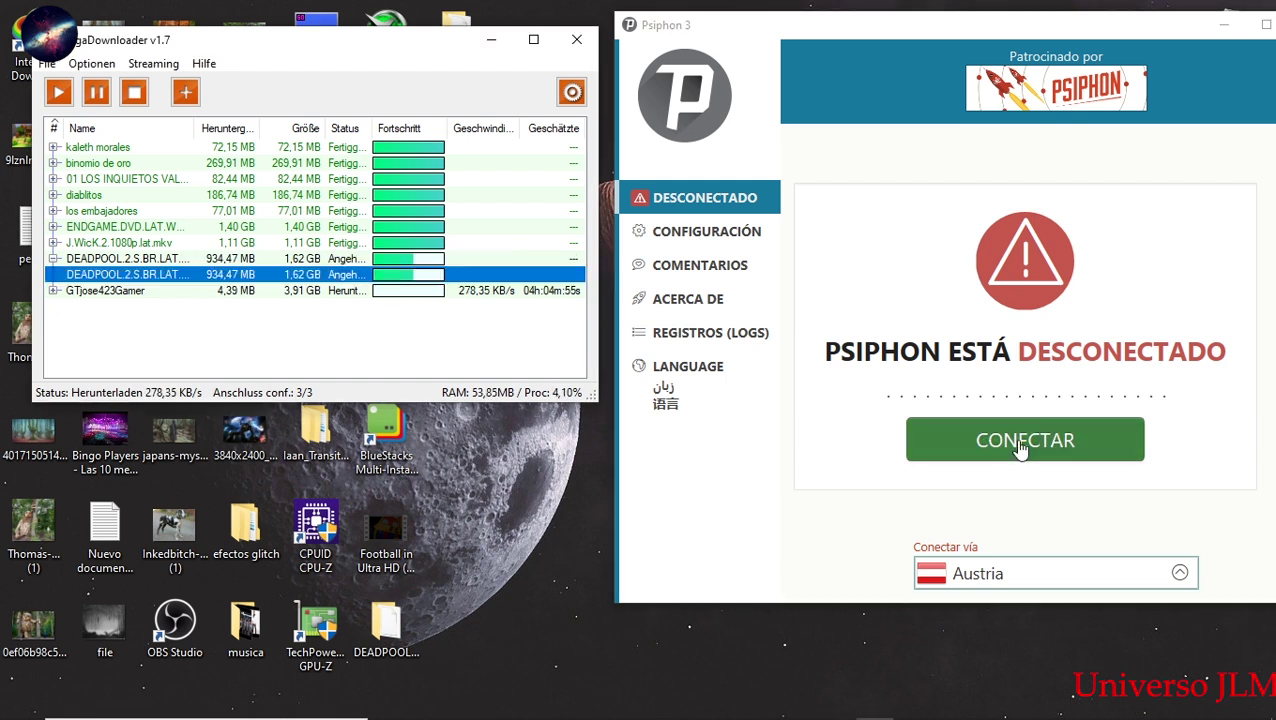
# - Start the Psiphon connection again via Austria and minimise the browser page that Psiphon opens
pyautogui.click(1020, 448)
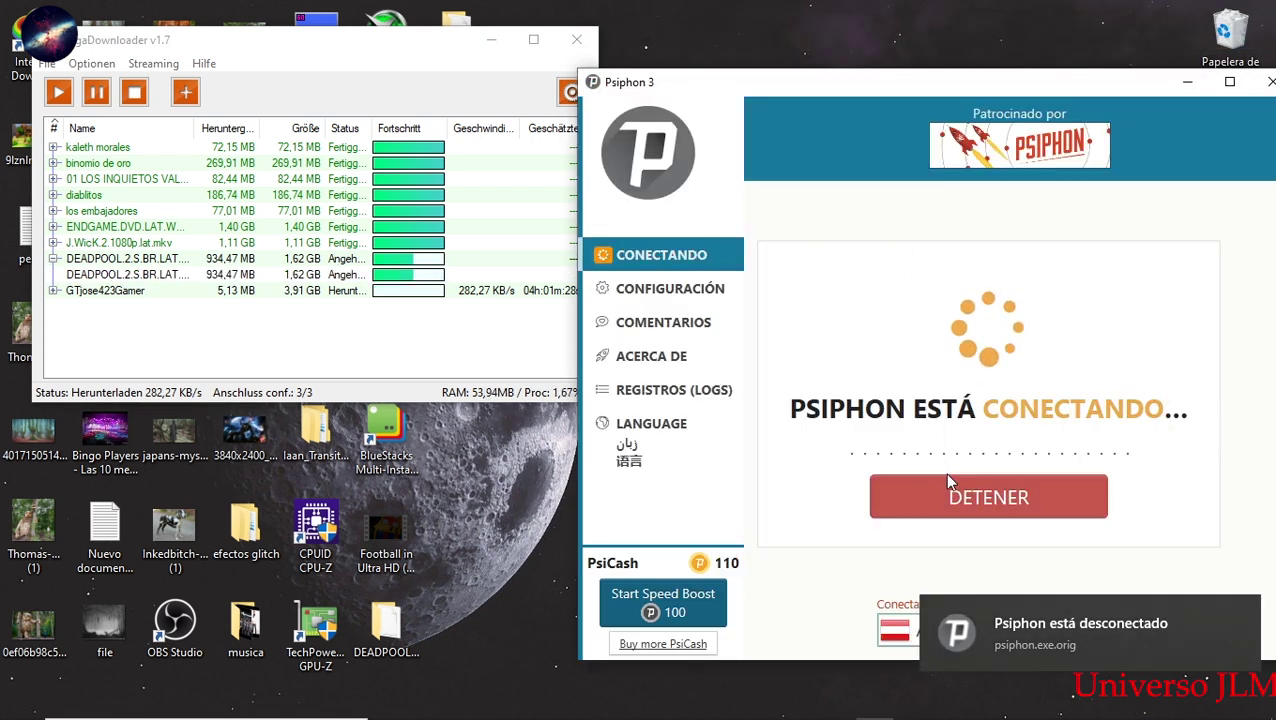
pyautogui.moveTo(381, 48); pyautogui.dragTo(363, 79)
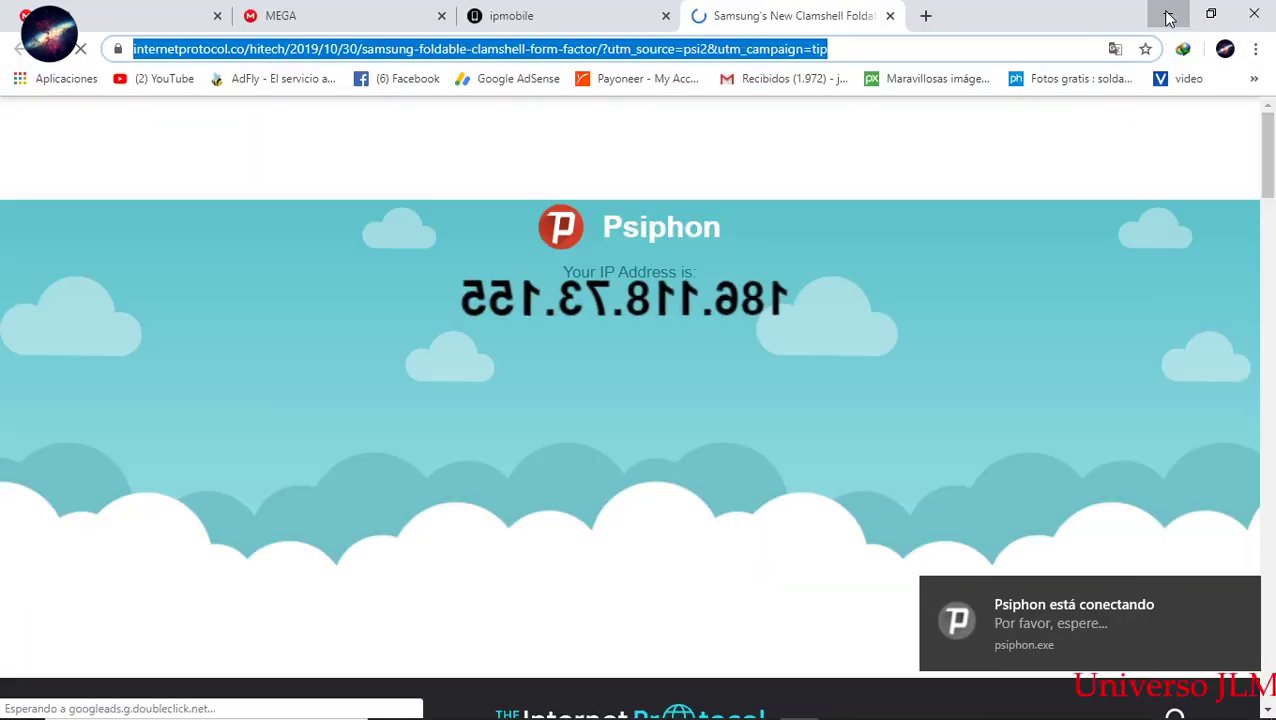
pyautogui.click(1169, 18)
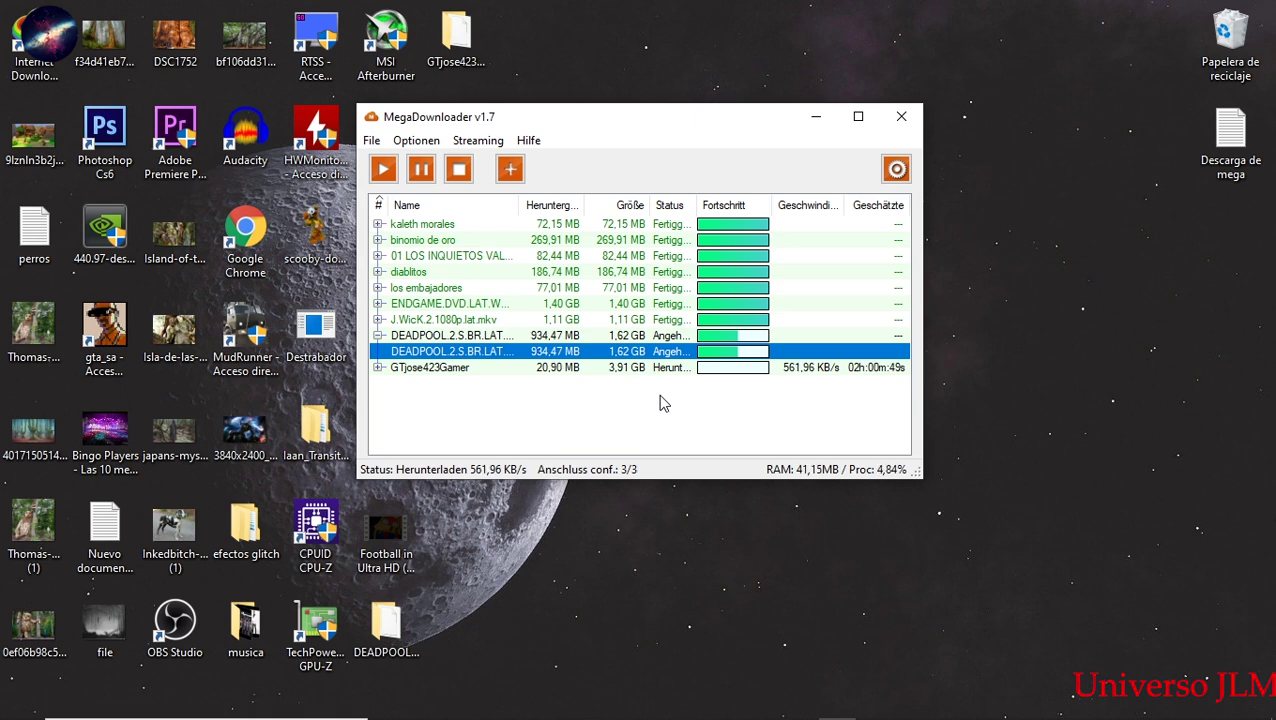
# - Review the Streaming and General settings in MegaDownloader's configuration, close it without saving, and minimise MegaDownloader
pyautogui.click(433, 145)
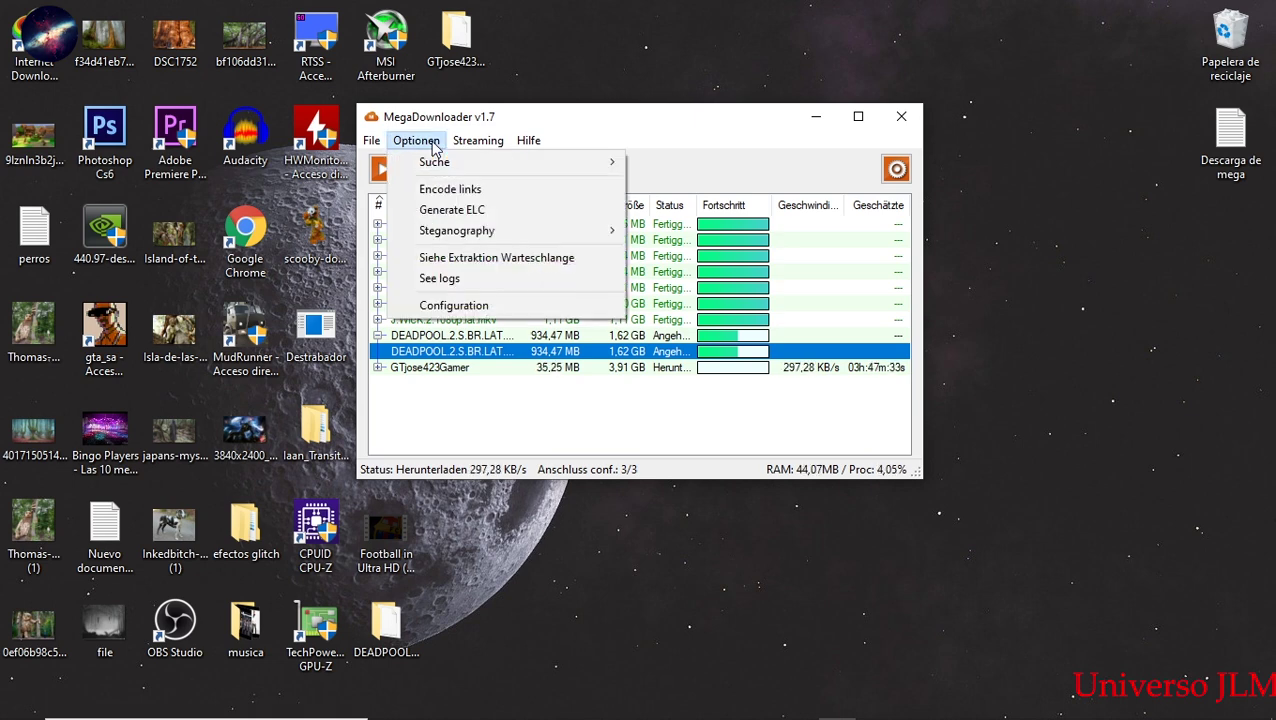
pyautogui.click(483, 306)
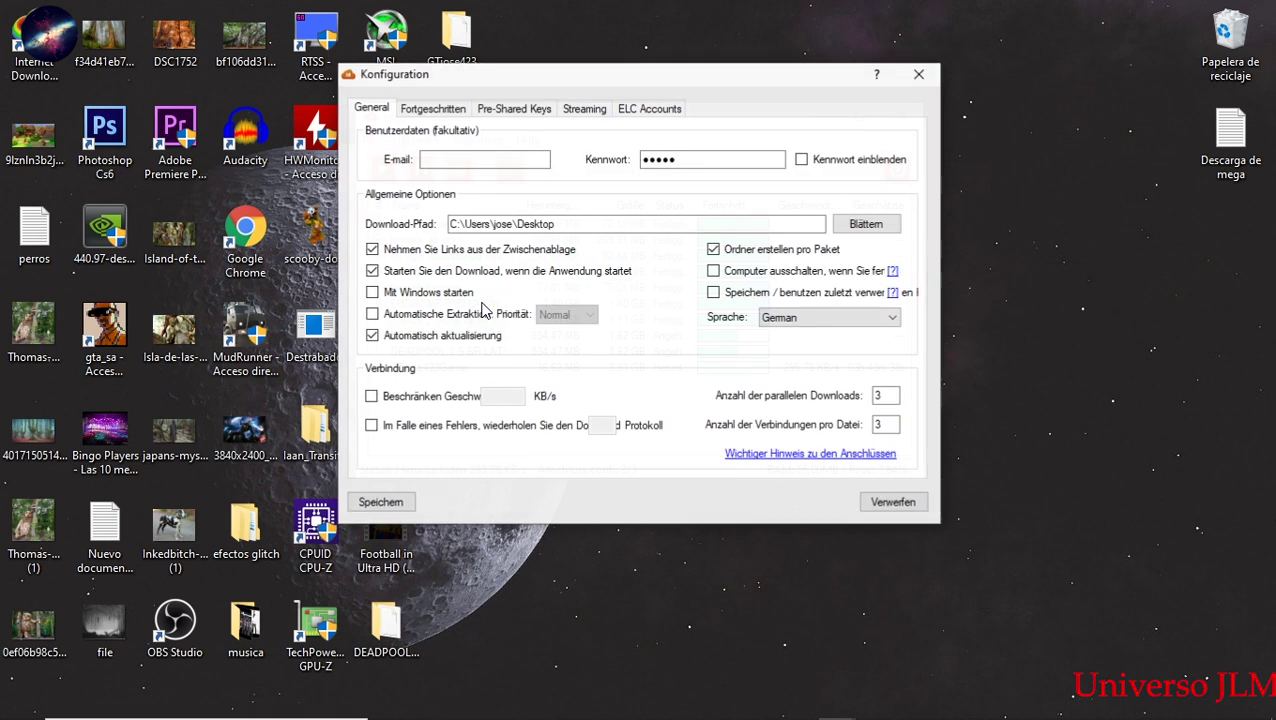
pyautogui.click(580, 112)
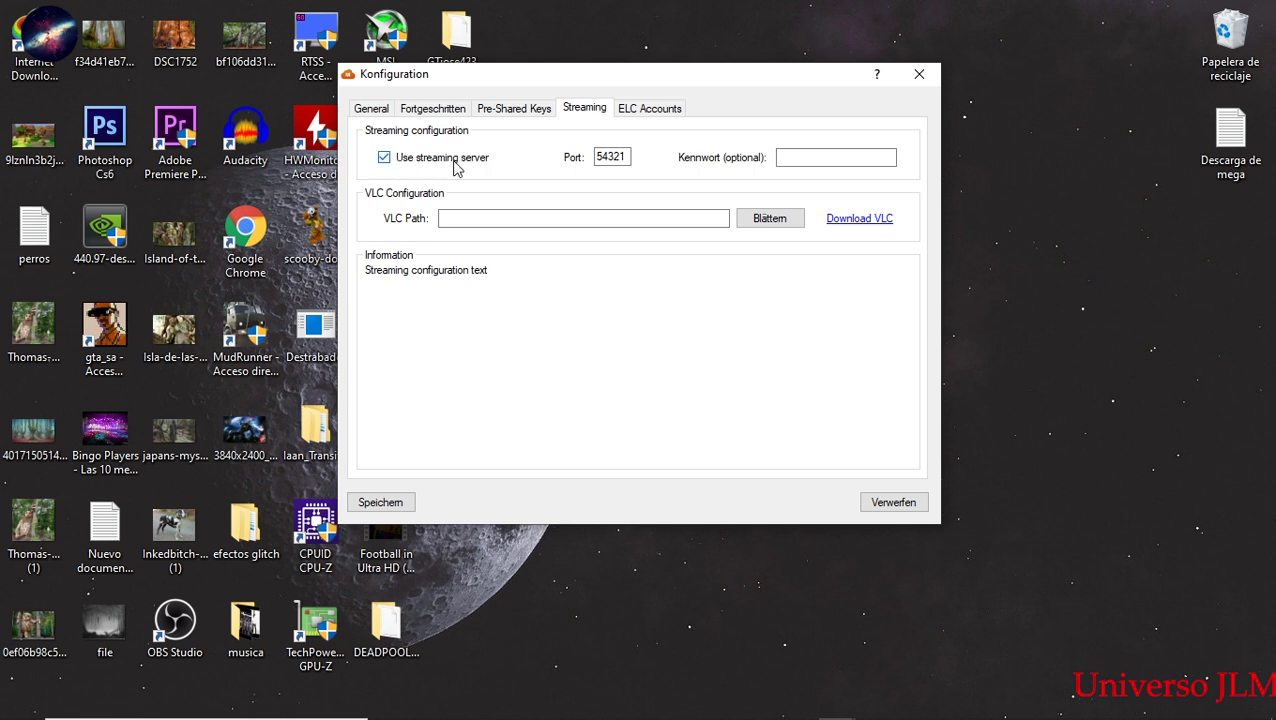
pyautogui.click(371, 108)
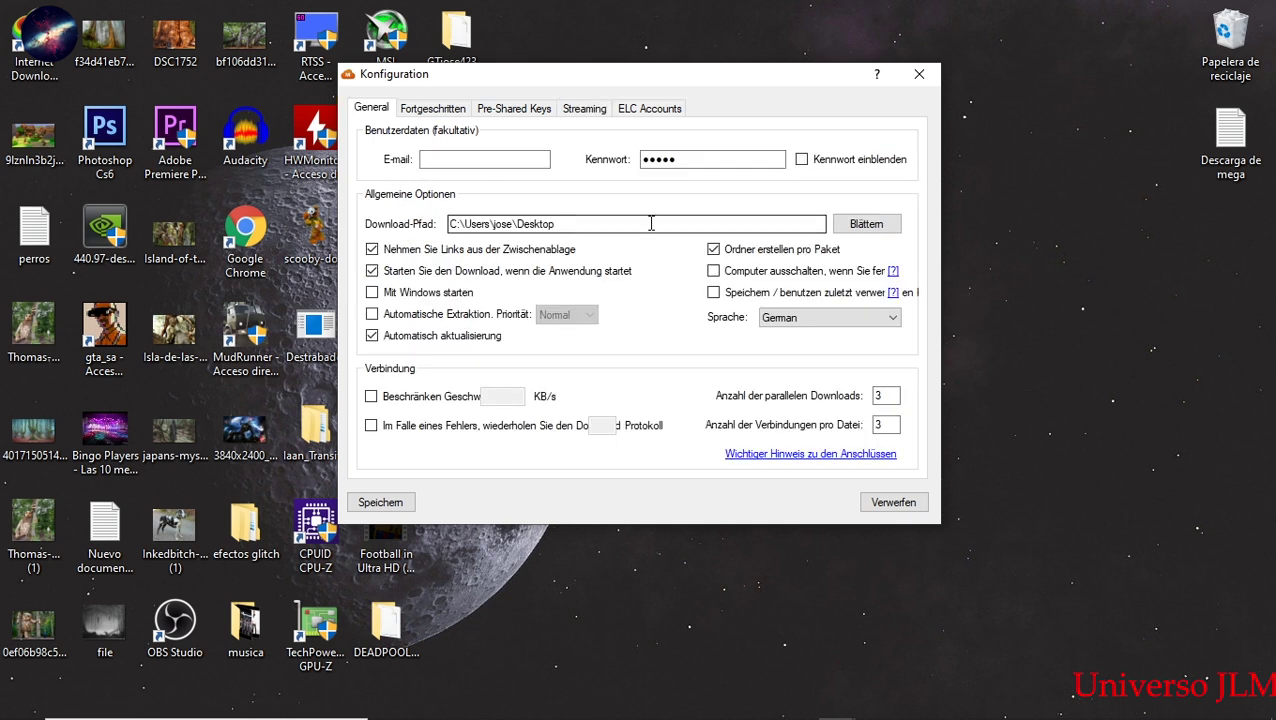
pyautogui.click(918, 76)
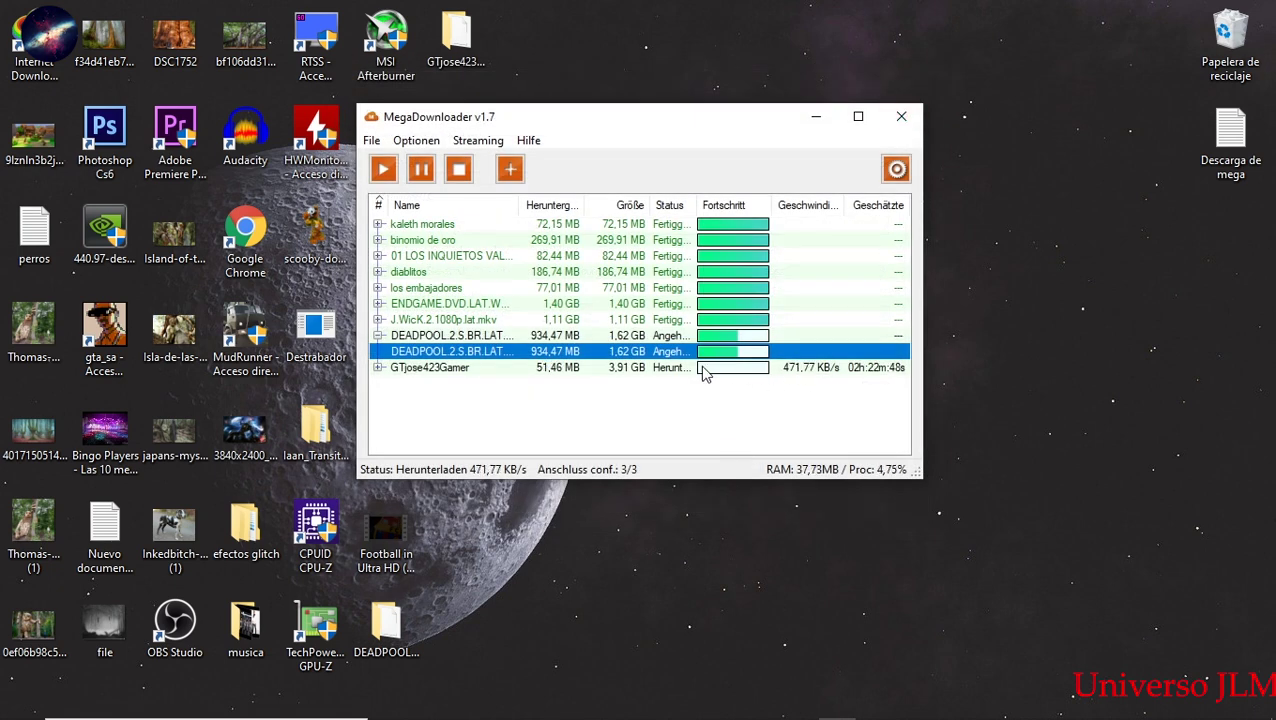
pyautogui.click(816, 117)
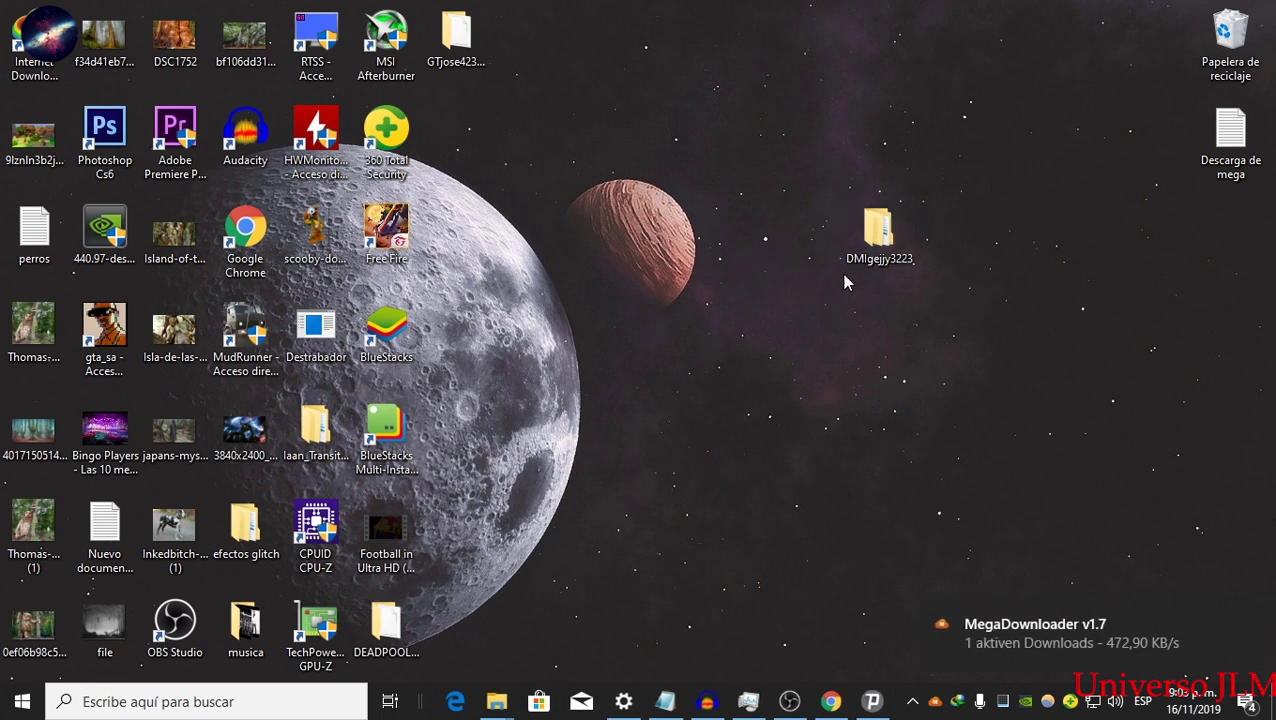